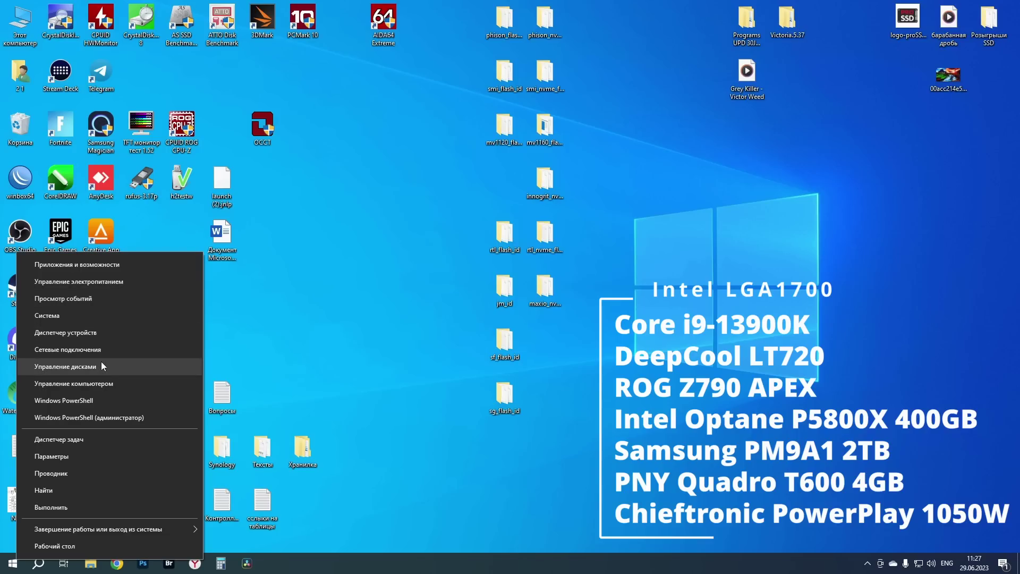
Initialize Disk 0 as GPT in Disk Management and create a 976745 MB NTFS simple volume (E:) on it with the wizard's default settings.
click(97, 367)
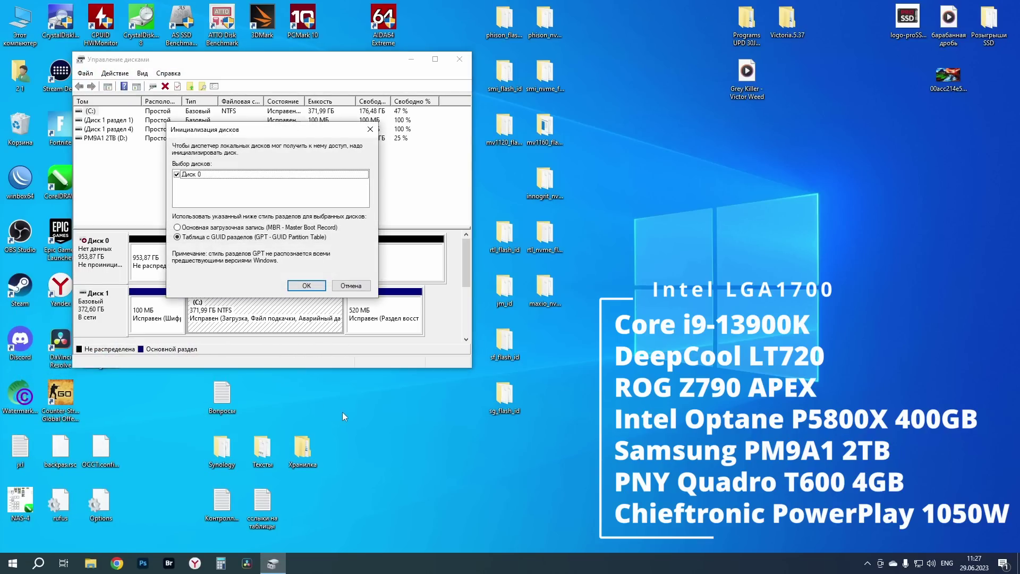
click(307, 286)
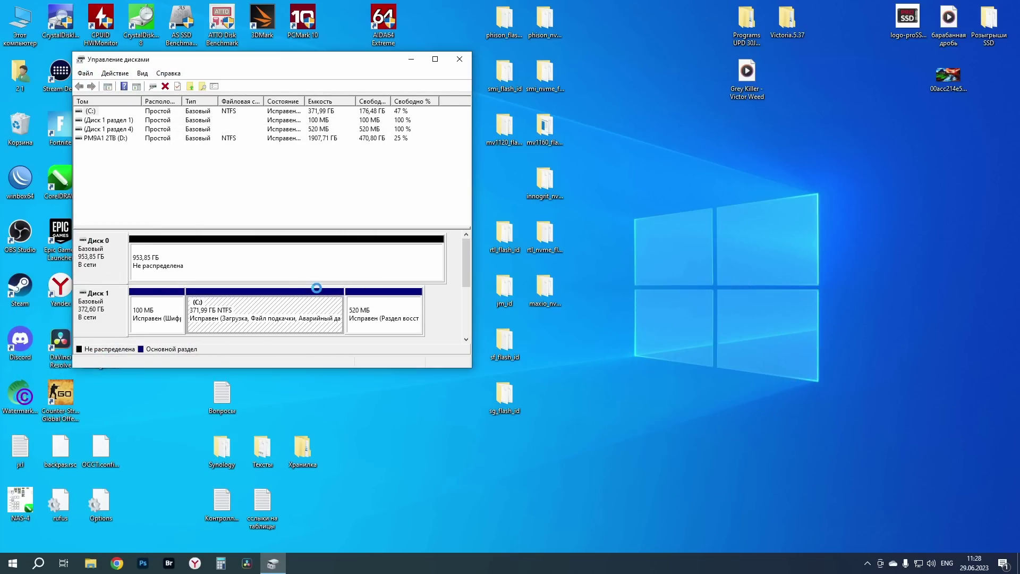
right_click(329, 264)
click(344, 270)
click(279, 301)
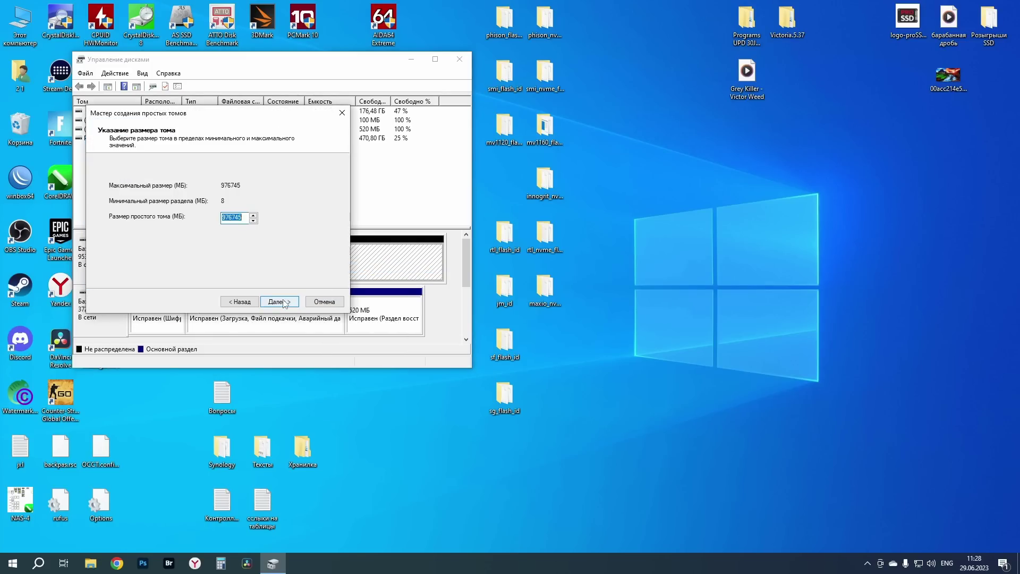
click(279, 302)
click(279, 301)
click(284, 303)
click(284, 302)
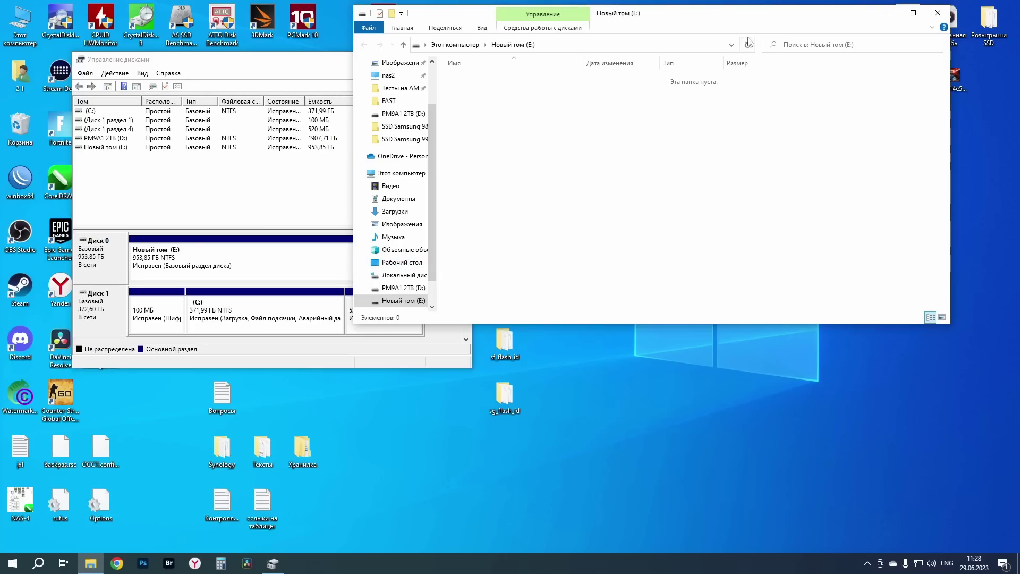
Inspect the capacity properties of the new volume E: against its disk entry, and close Explorer and Disk Management.
drag(754, 23, 797, 217)
right_click(680, 326)
click(691, 474)
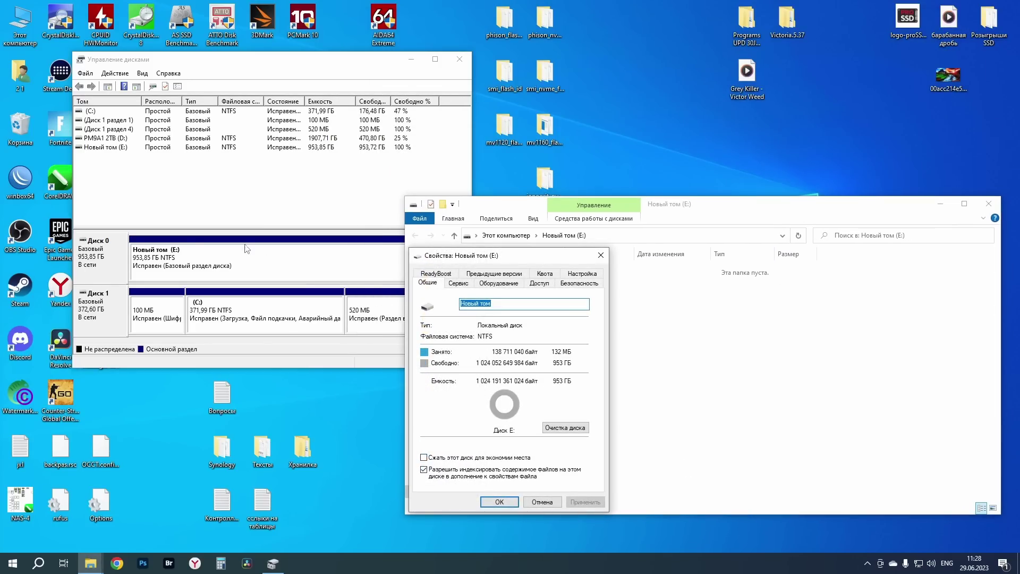
click(230, 268)
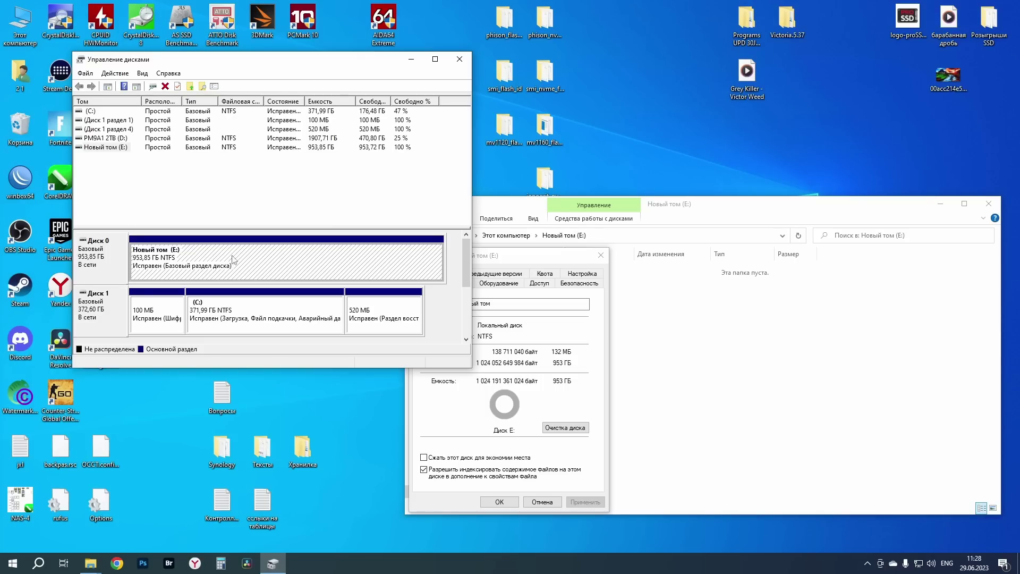
click(523, 258)
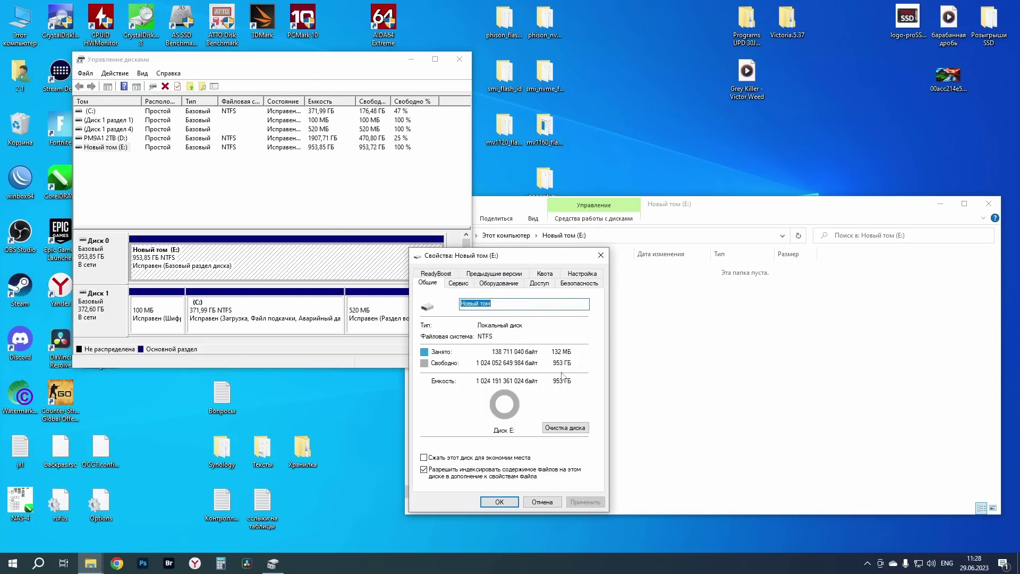
key(Escape)
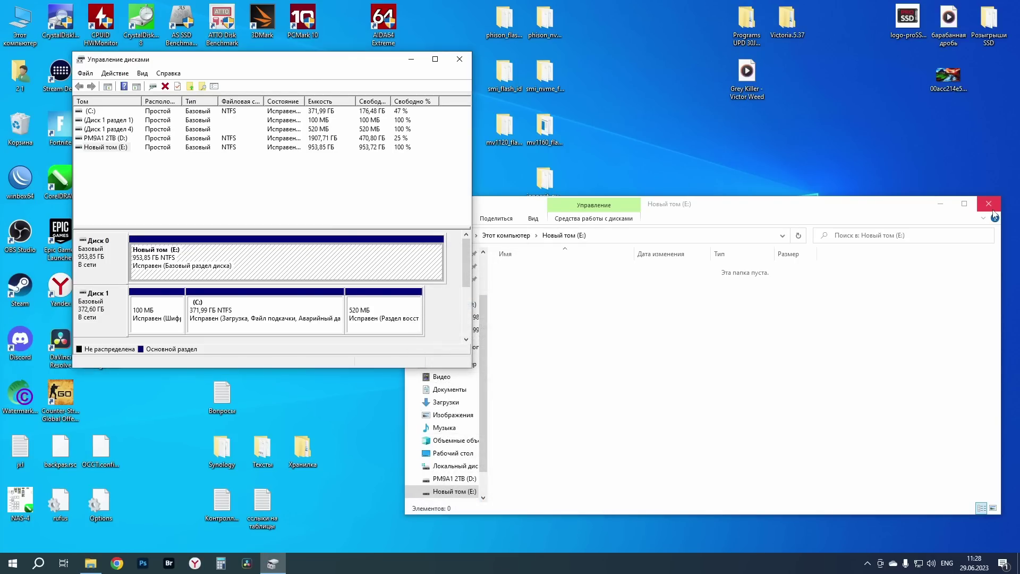
click(989, 203)
click(466, 63)
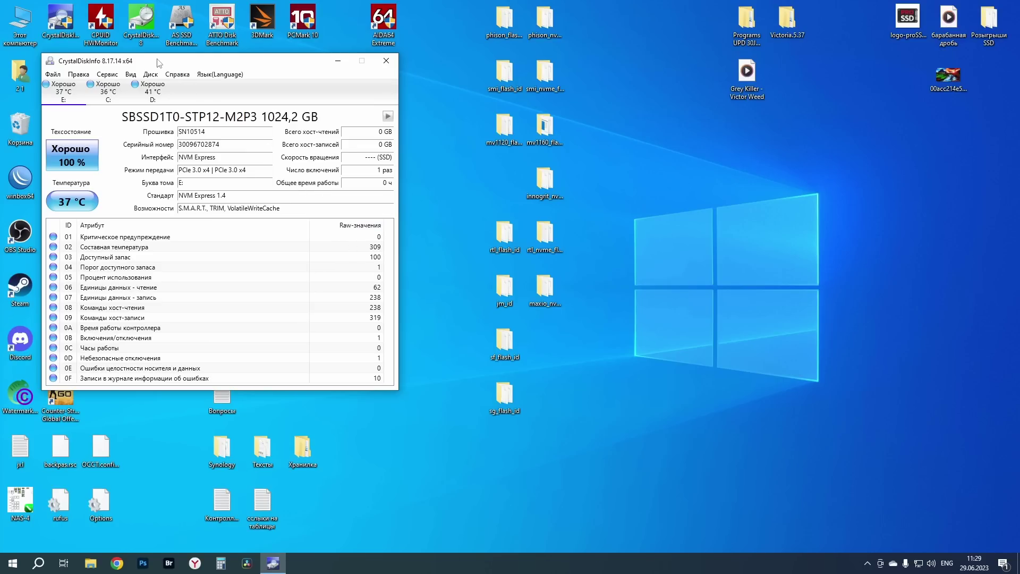
Launch HWMonitor, collapse every device except SBSSD1T0-STP12-M2P3, and place its window below the CrystalDiskInfo drive details.
double_click(101, 21)
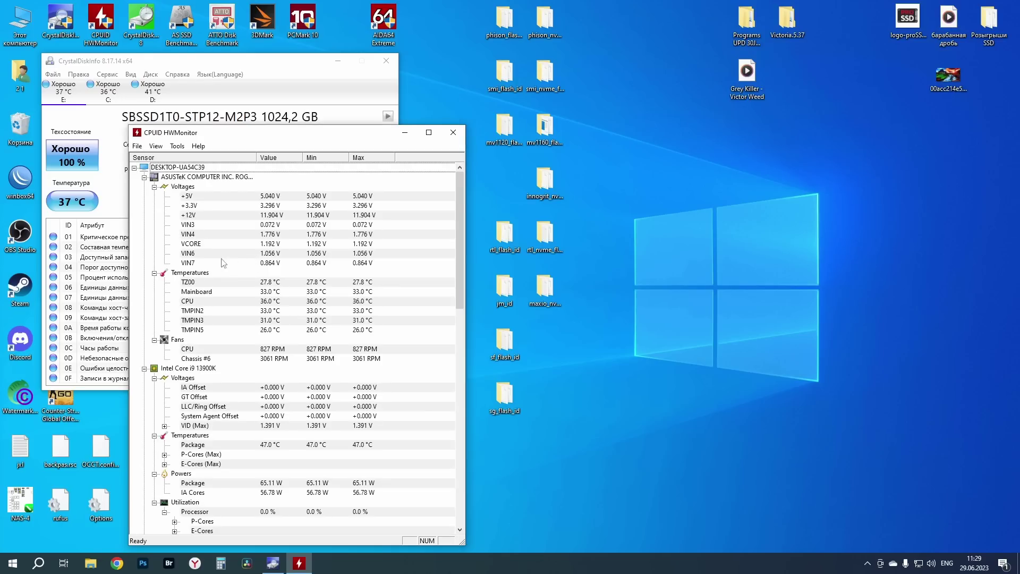
click(144, 177)
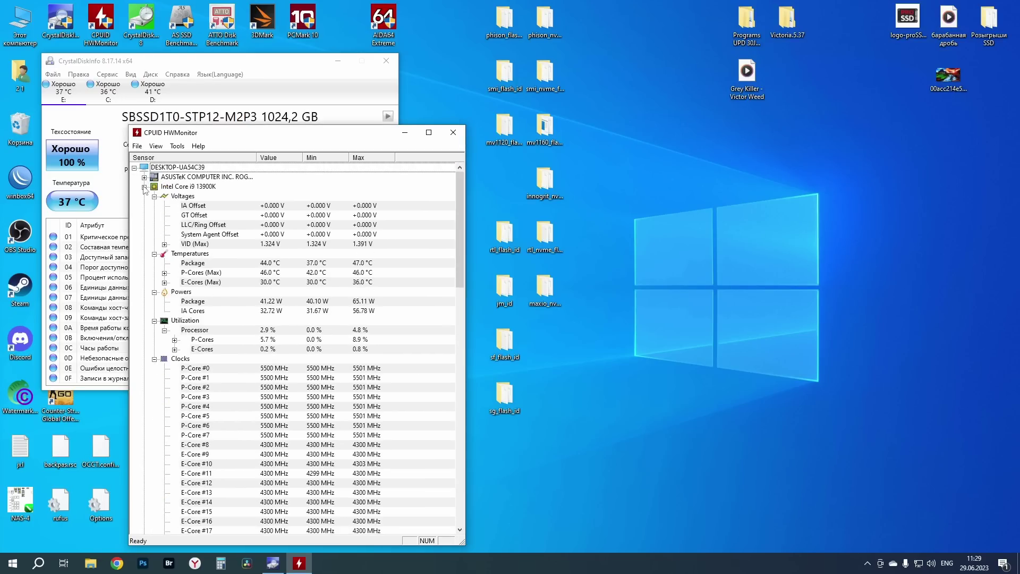
click(144, 186)
click(144, 195)
click(144, 206)
click(144, 214)
click(144, 214)
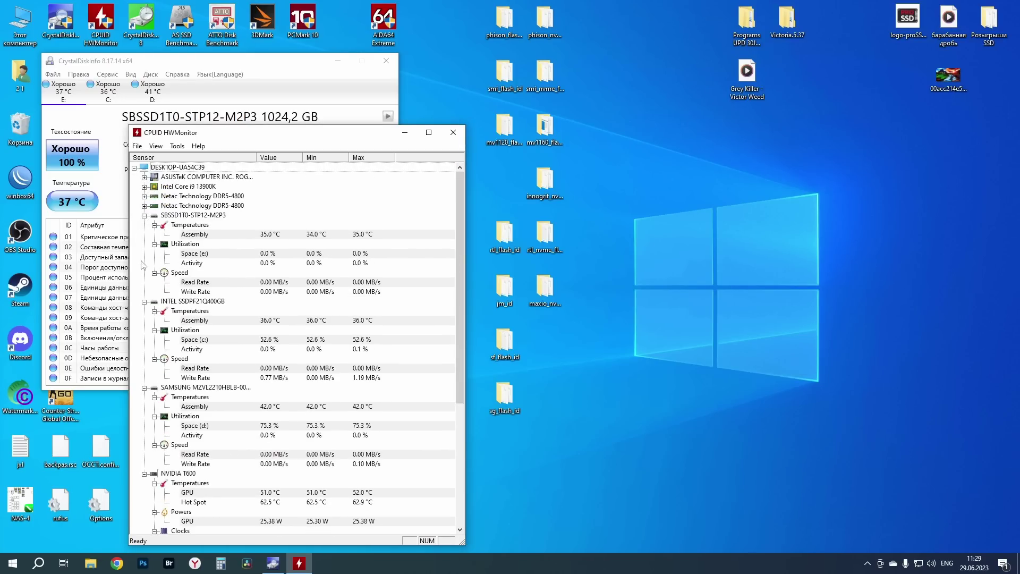
click(144, 300)
click(144, 310)
click(144, 320)
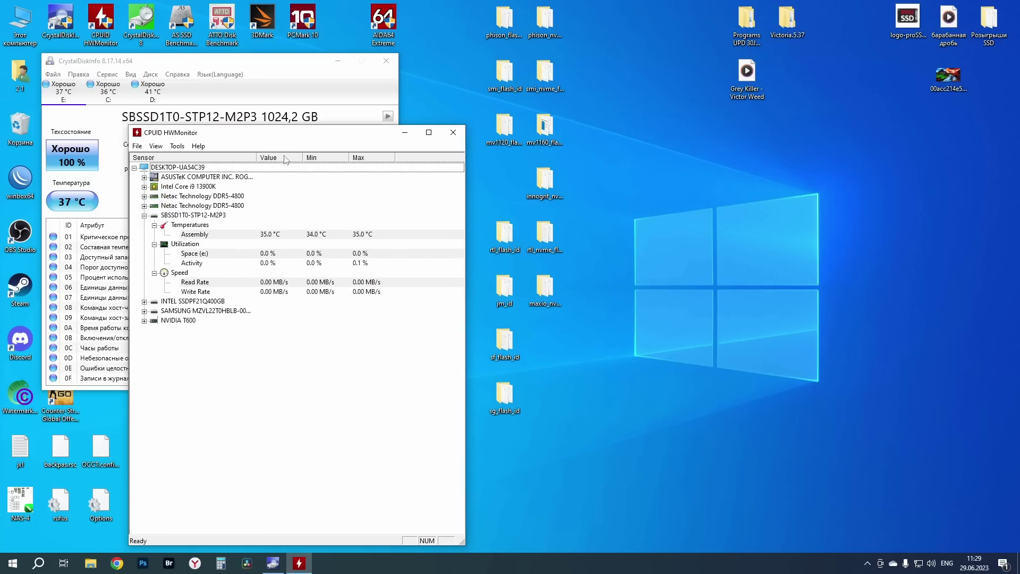
drag(308, 144, 231, 366)
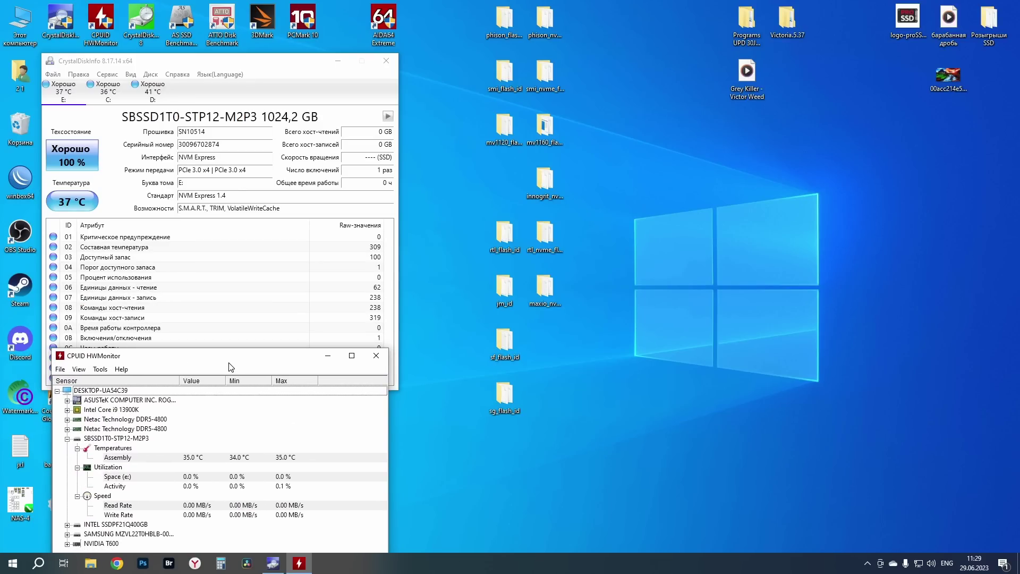
Launch AIDA64 Extreme and examine the ATA storage details of the SBSSD1T0-STP12-M2P3 drive, including its supported NVMe commands.
double_click(384, 22)
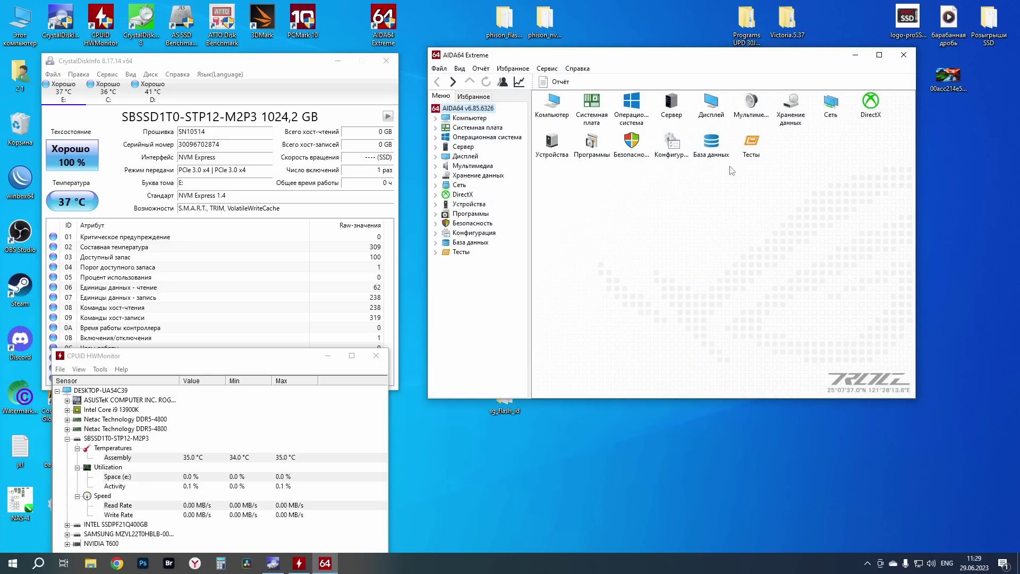
click(789, 122)
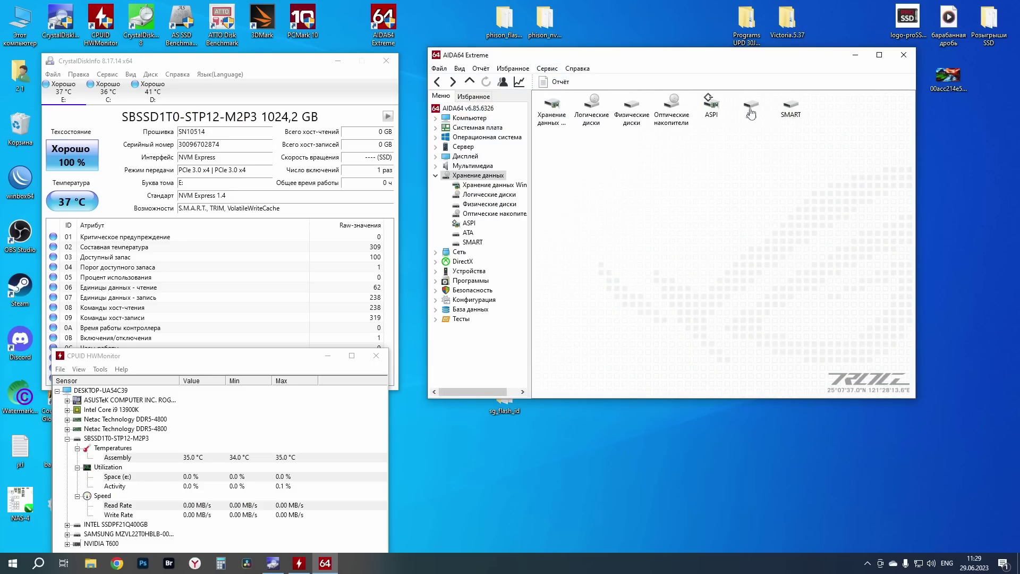
click(751, 108)
click(588, 128)
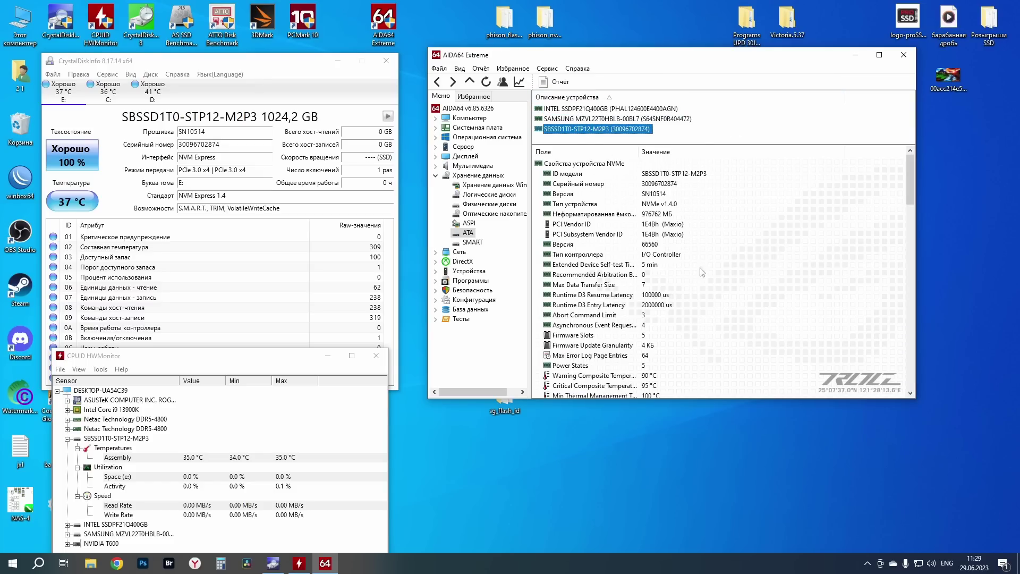
scroll(740, 266, down, 15)
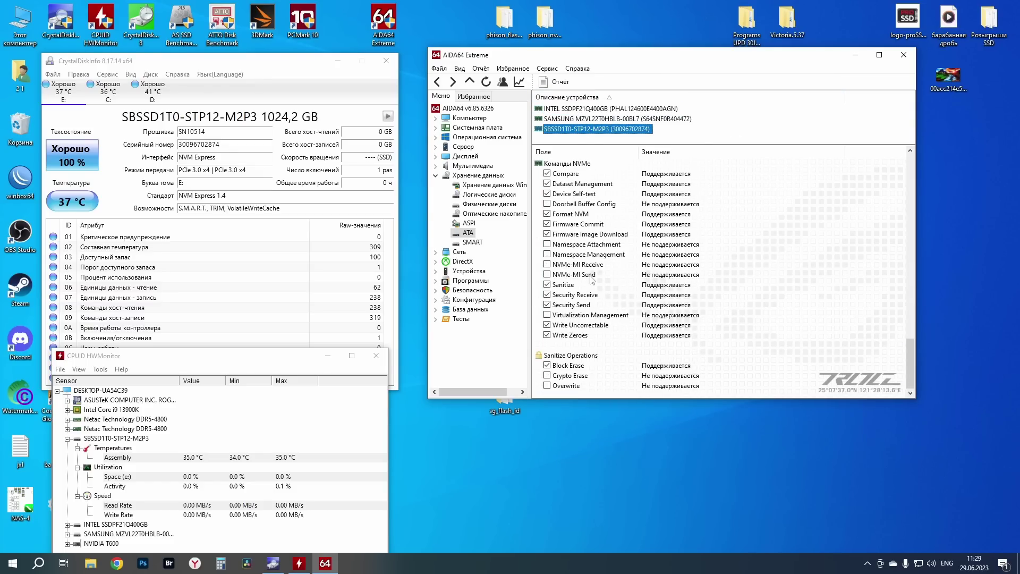
scroll(712, 340, up, 15)
scroll(716, 327, up, 2)
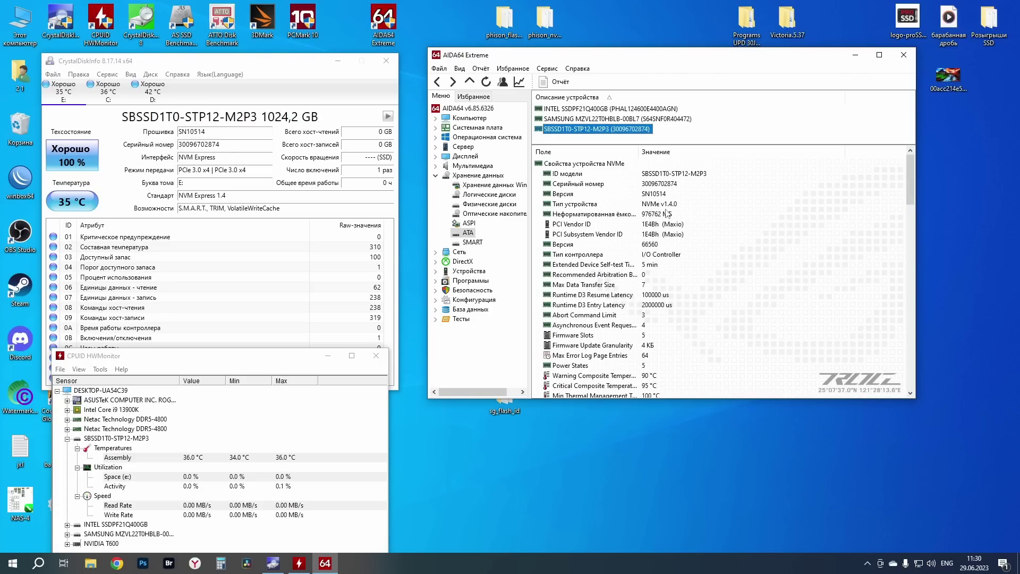
Examine the computer's sensor readings for SBSSD1T0-STP12-M2P3 temperatures and CPU Package power, and put AIDA64 out of view.
click(435, 176)
click(469, 118)
double_click(832, 110)
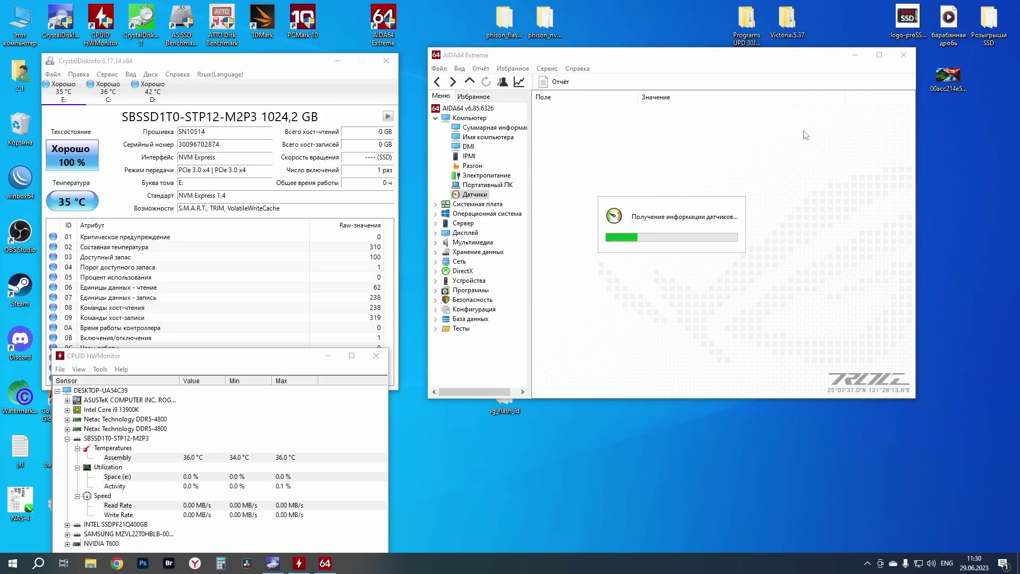
scroll(707, 163, down, 9)
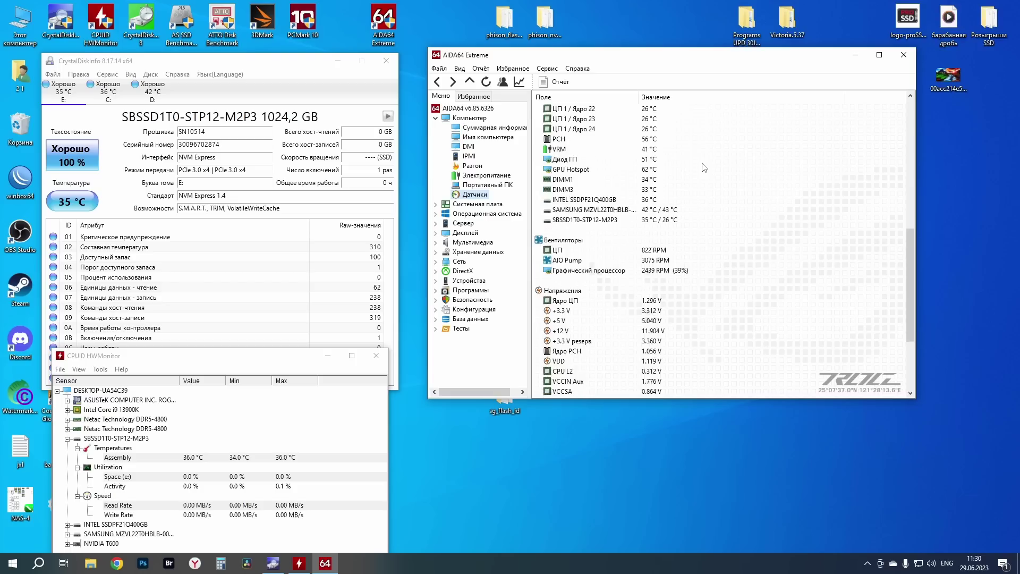
click(616, 131)
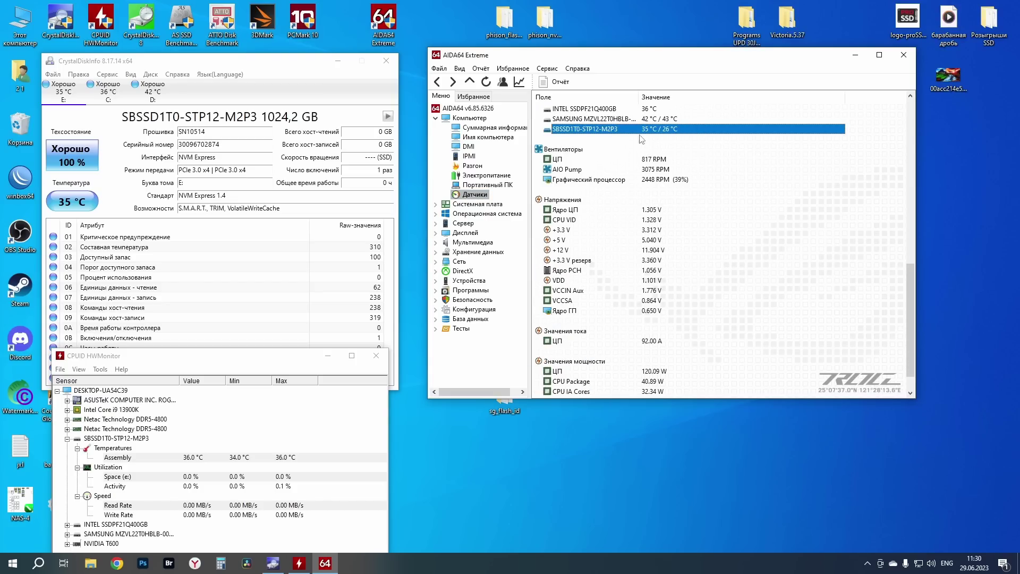
scroll(665, 130, down, 9)
click(664, 128)
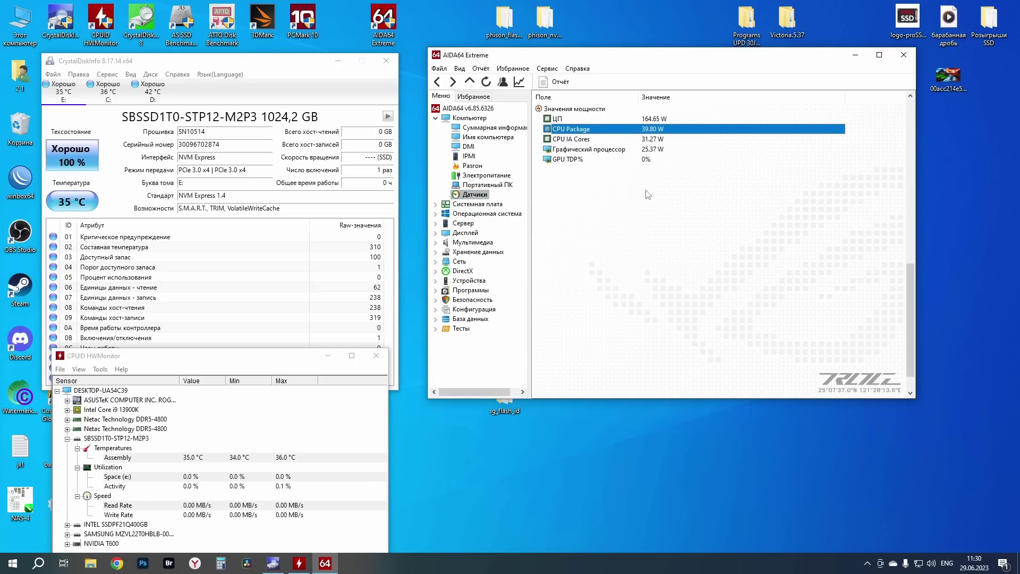
scroll(670, 218, up, 9)
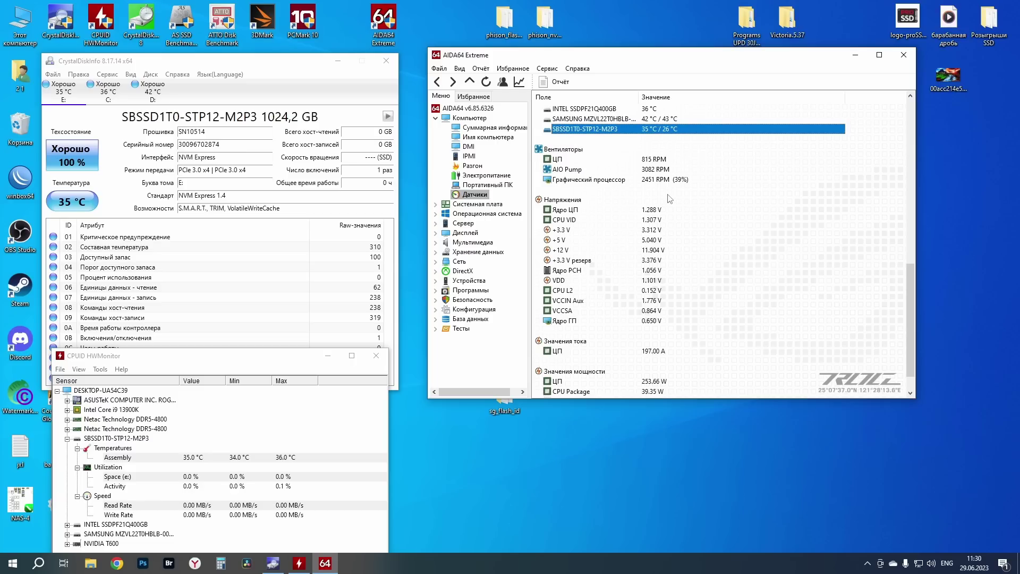
click(903, 55)
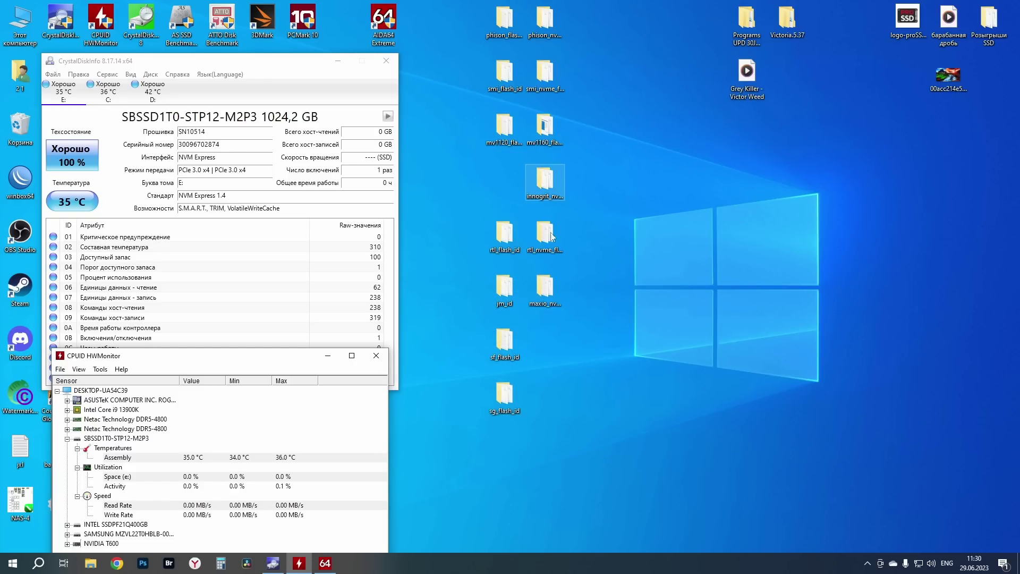
Run maxio_nvme_fid from its desktop folder on drive 0, read the controller and NAND report, and close the tool and folder.
double_click(544, 287)
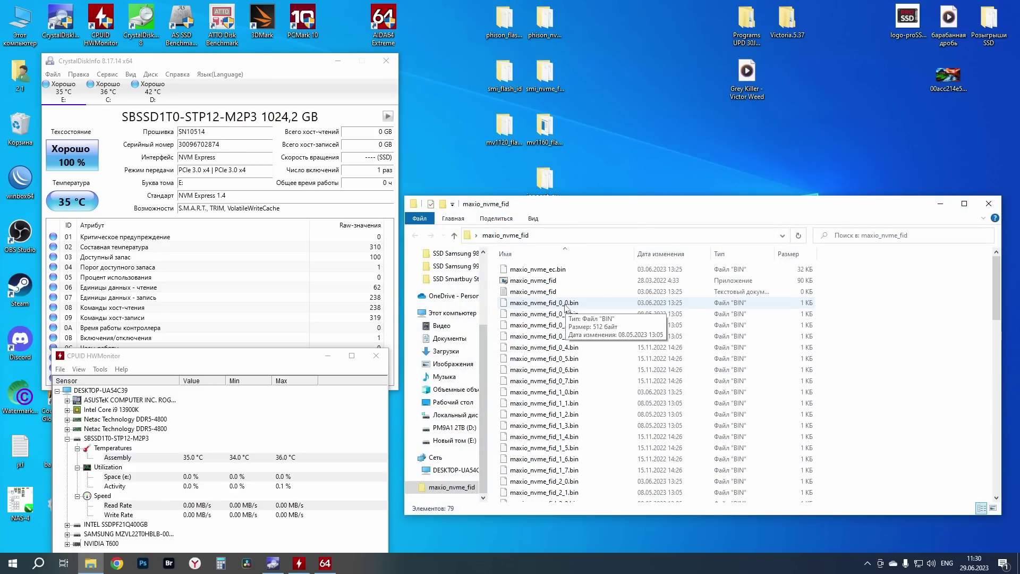
double_click(533, 280)
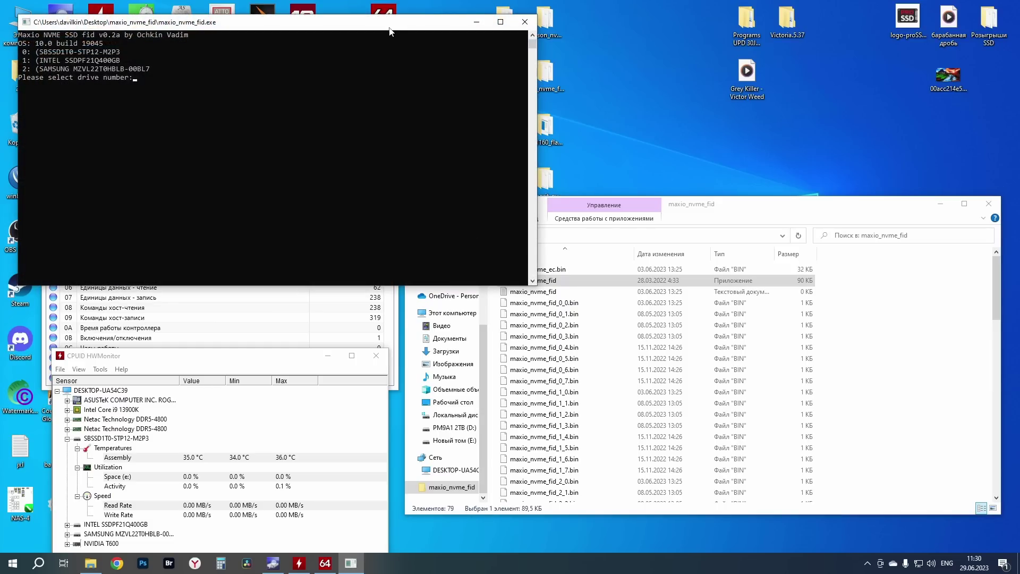
drag(389, 31, 815, 77)
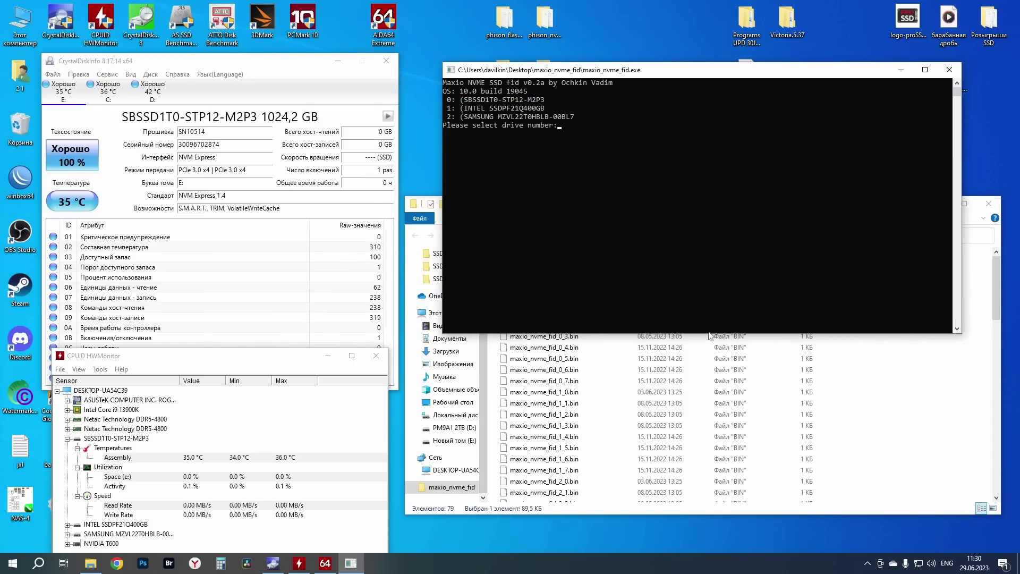
drag(715, 335, 713, 540)
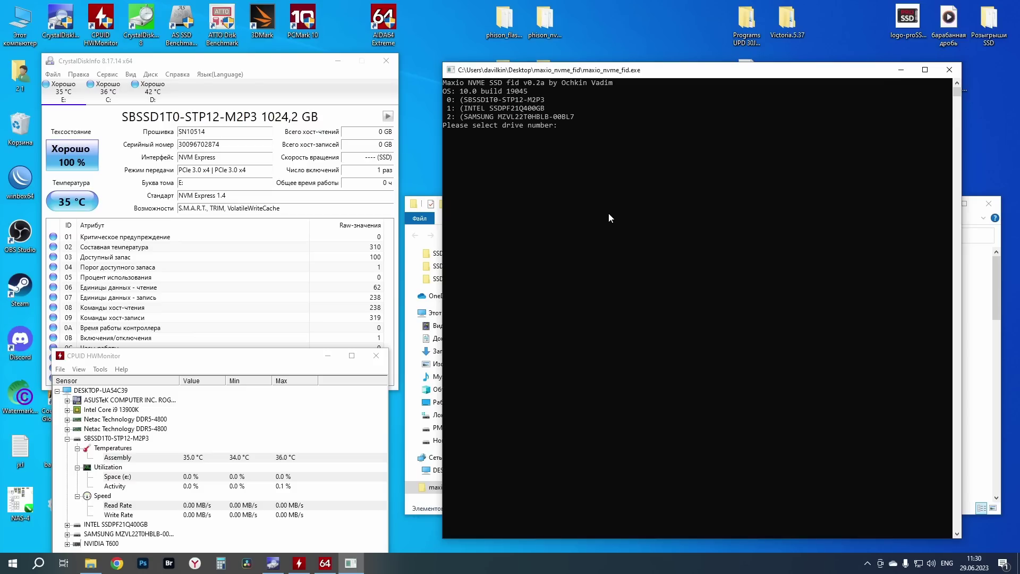
text(0)
key(Return)
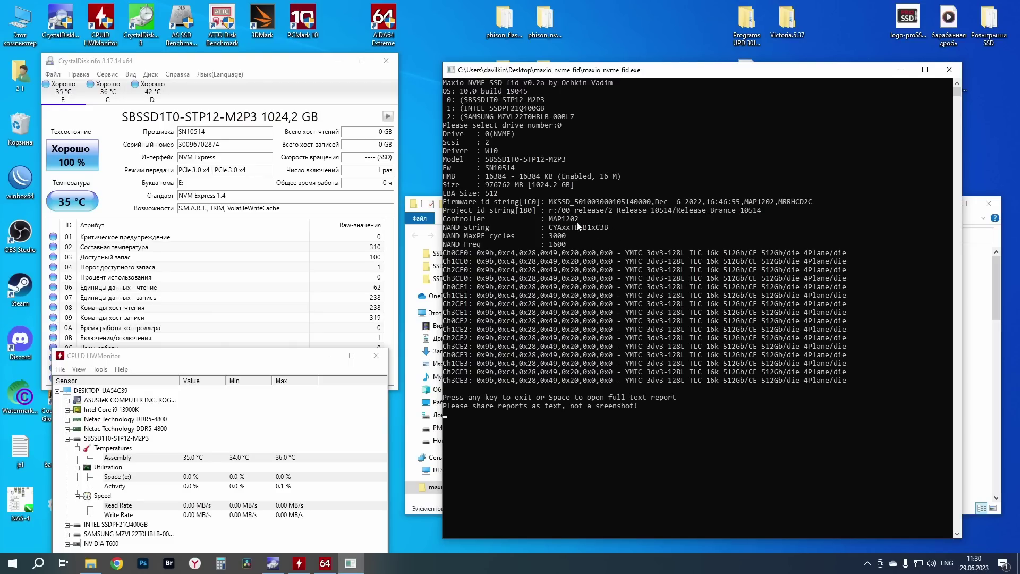
key(Return)
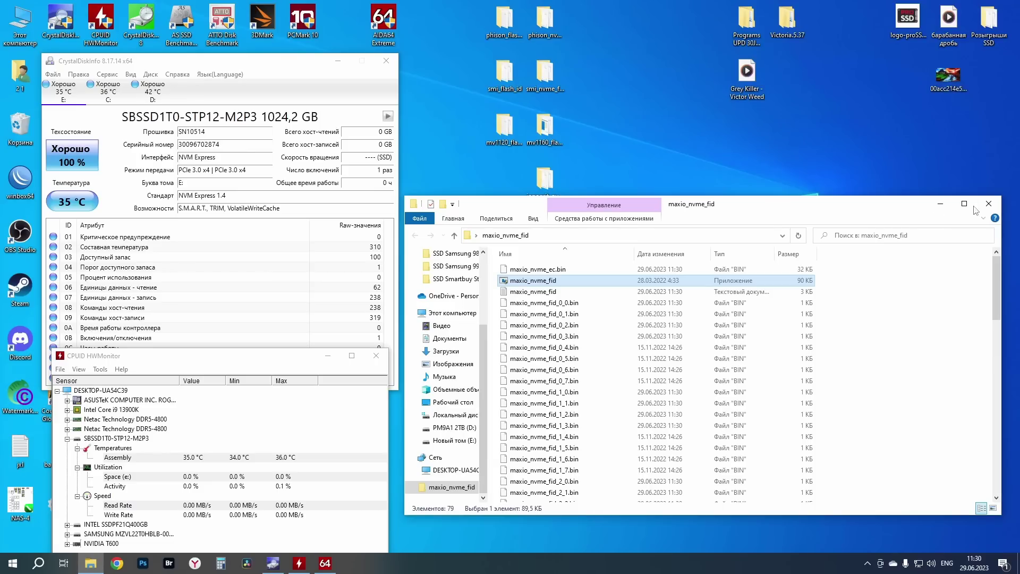
click(989, 204)
Bring AIDA64 Extreme back, open its Disk Benchmark, and place the benchmark window clear of the CrystalDiskInfo and HWMonitor windows.
click(325, 562)
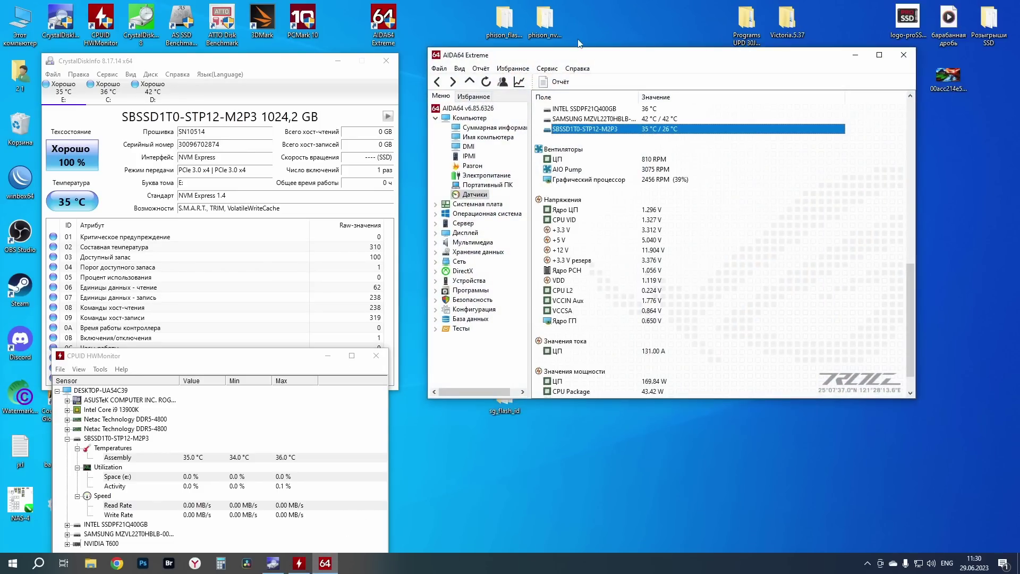
click(547, 68)
click(556, 81)
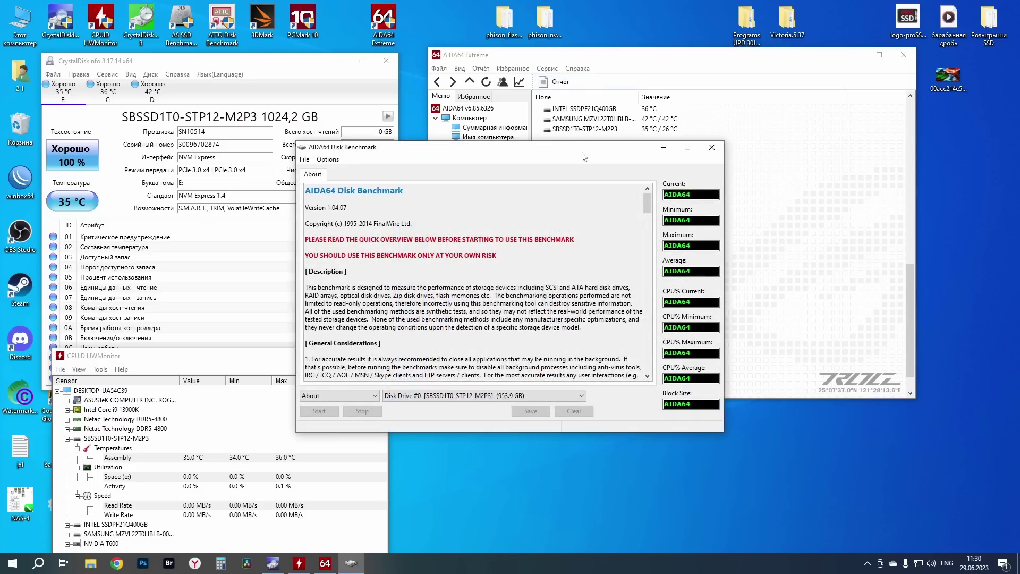
drag(588, 154, 745, 247)
Start the Linear Write test on Disk Drive #0 [SBSSD1T0-STP12-M2P3] and look through the Stream P12 product page in the browser.
click(526, 485)
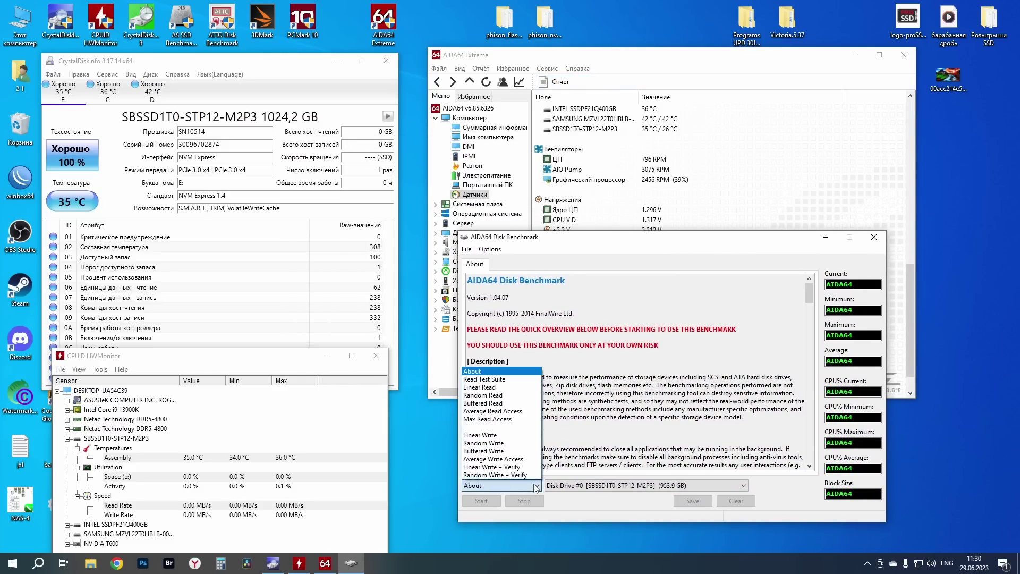
click(499, 436)
click(581, 488)
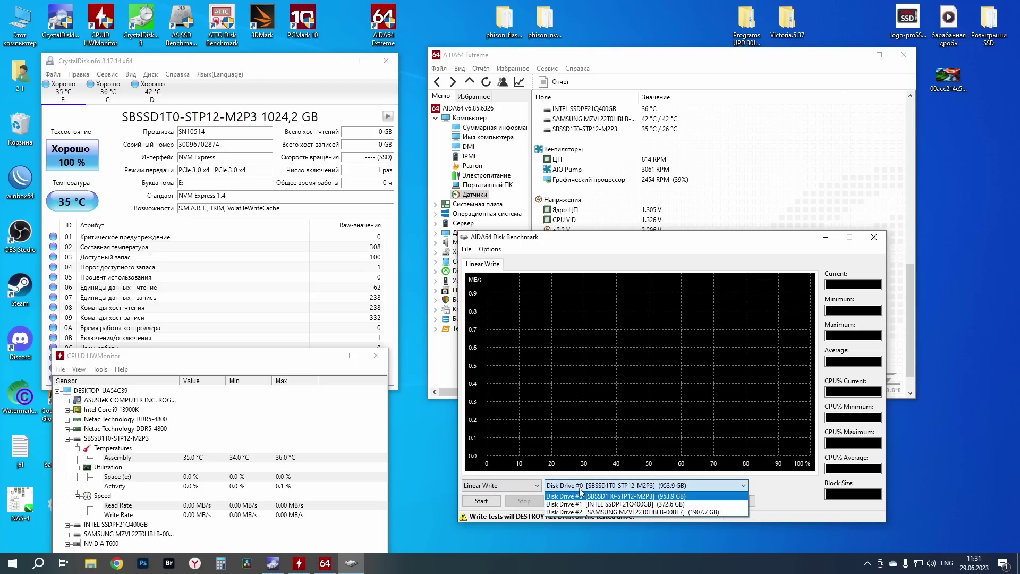
click(595, 497)
click(481, 499)
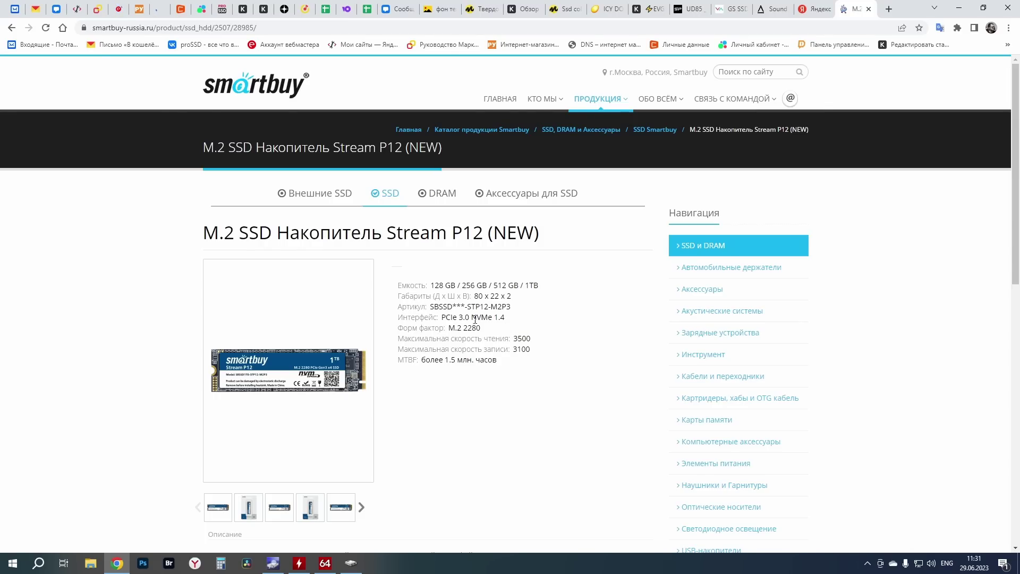
scroll(574, 349, down, 7)
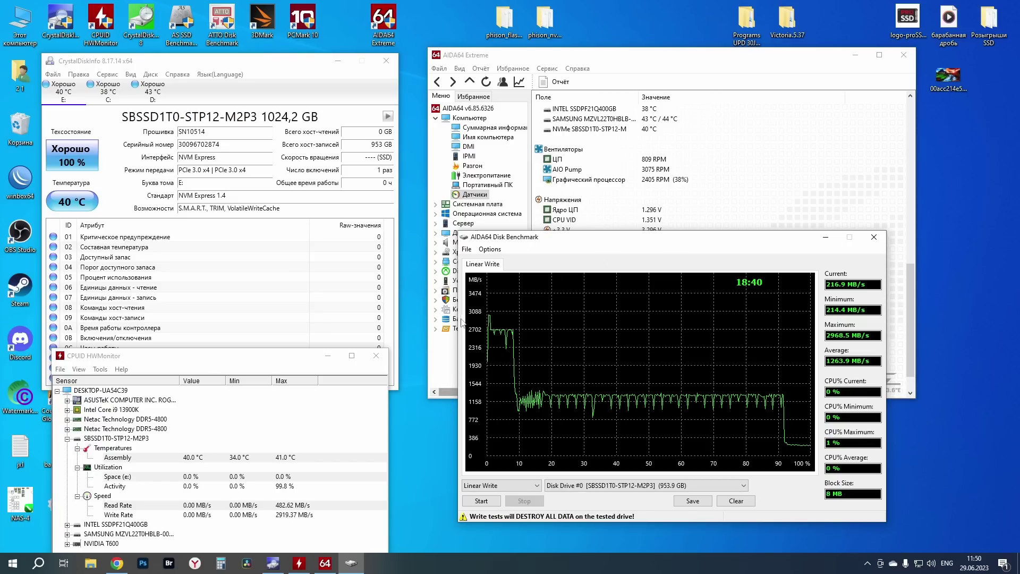
Minimize both AIDA64 windows and create a quick-formatted NTFS simple volume E: named Новый том on Disk 0 in Disk Management.
click(825, 237)
click(856, 57)
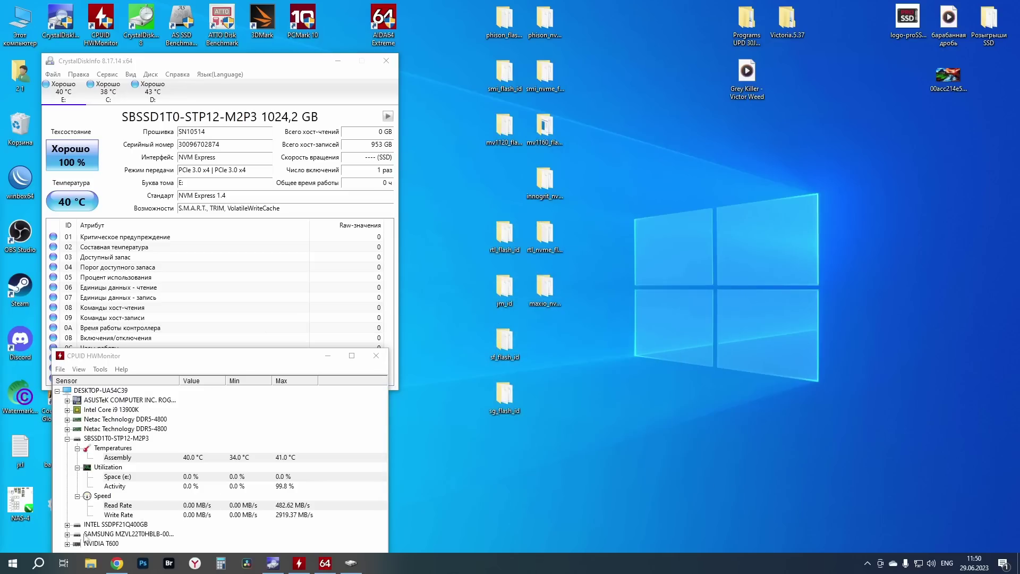
right_click(13, 562)
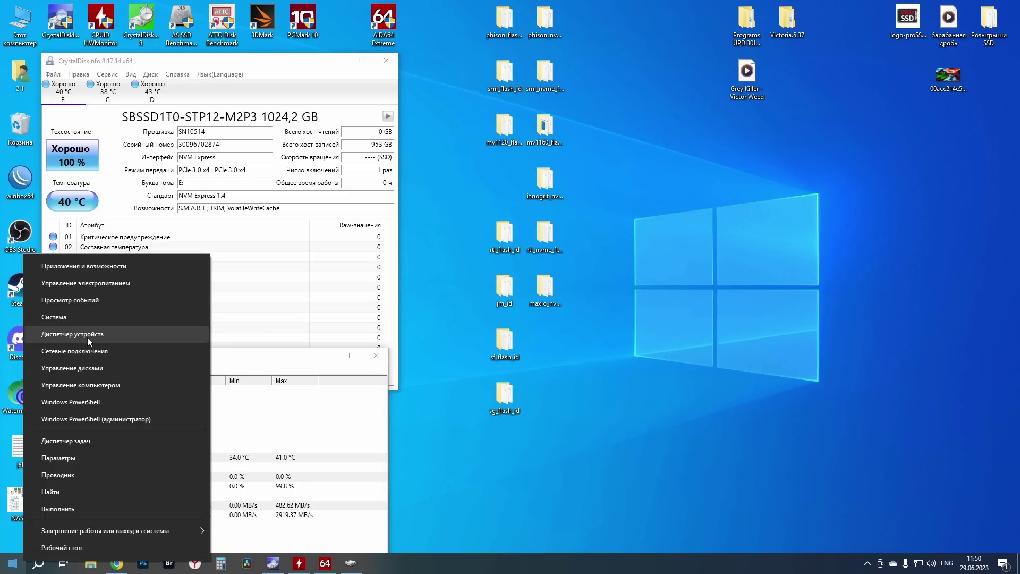
click(85, 367)
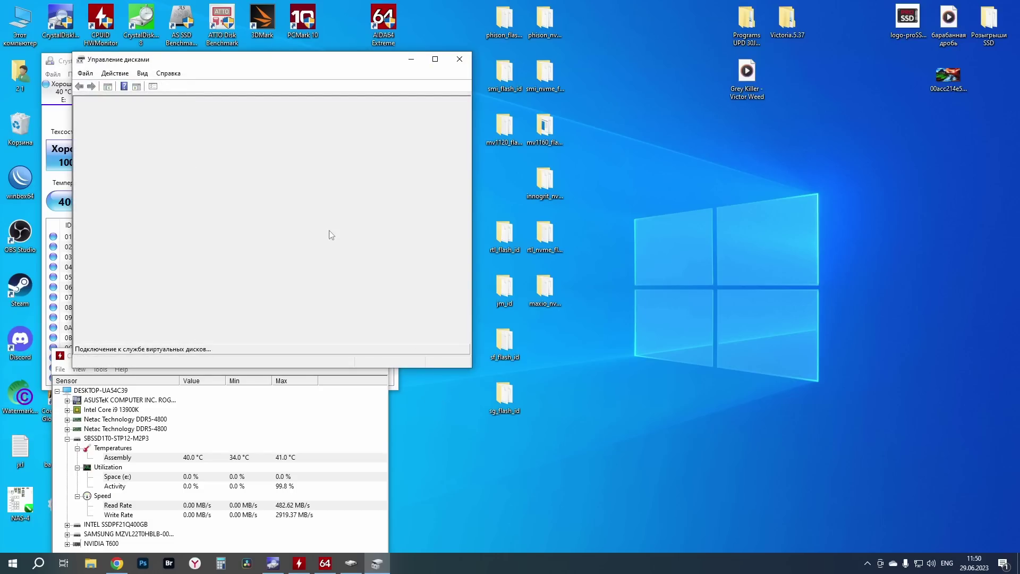
click(310, 288)
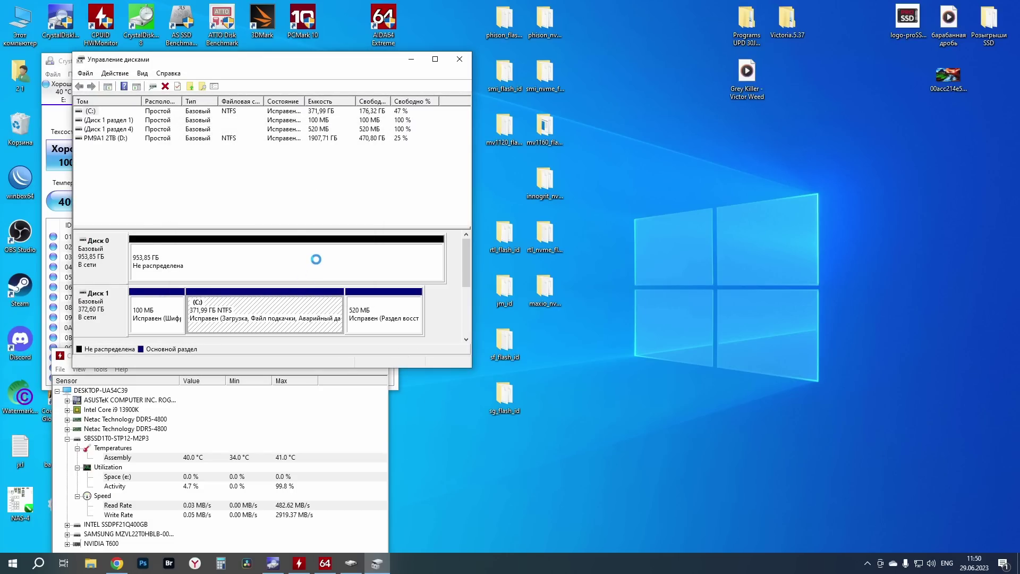
right_click(316, 262)
click(340, 264)
click(280, 301)
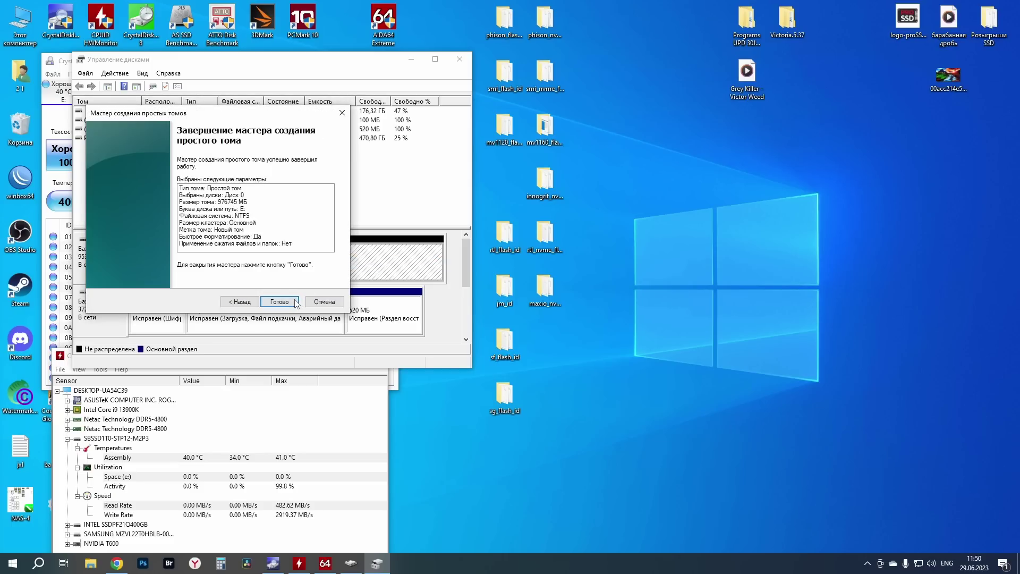
click(296, 302)
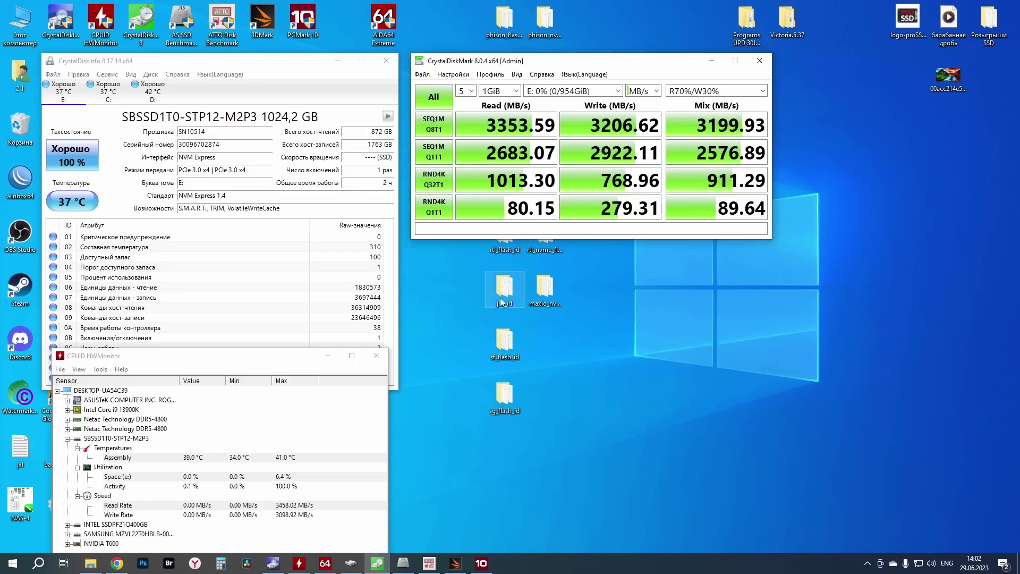
Examine the AS SSD, ATTO, 3DMark storage and PCMark 10 results, and minimize the 3DMark and PCMark 10 windows.
click(402, 563)
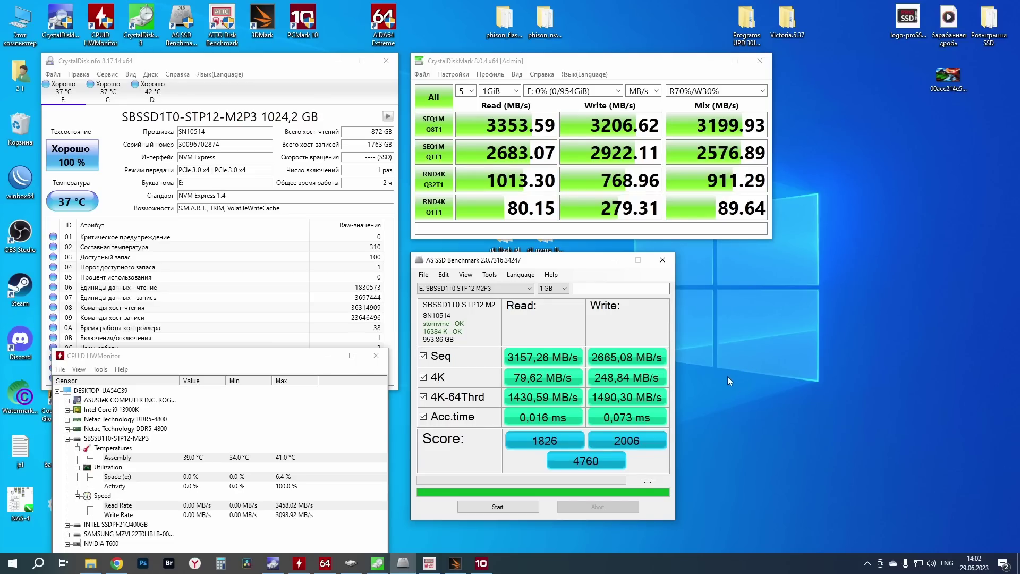
click(429, 563)
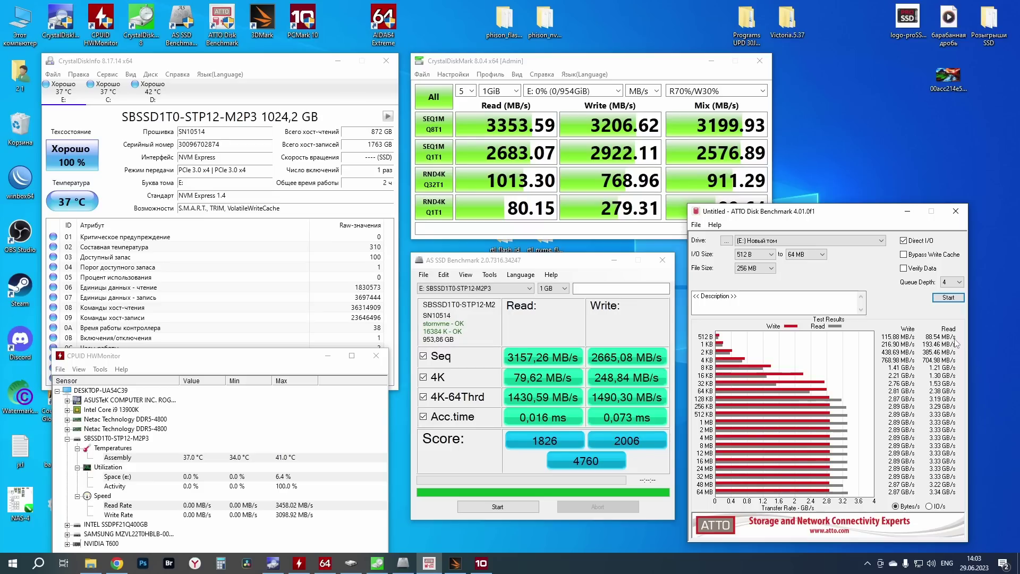
click(455, 564)
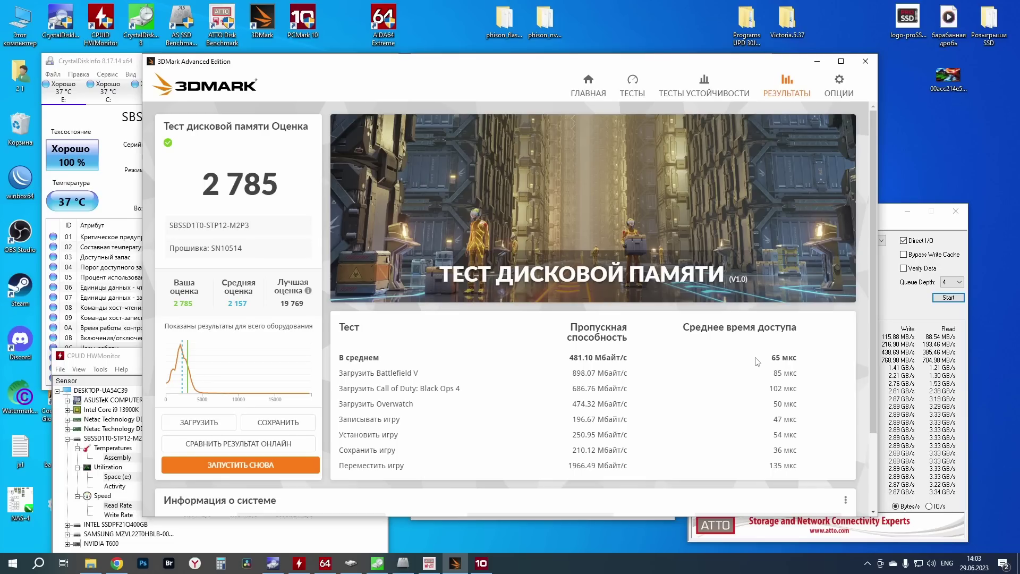
click(481, 564)
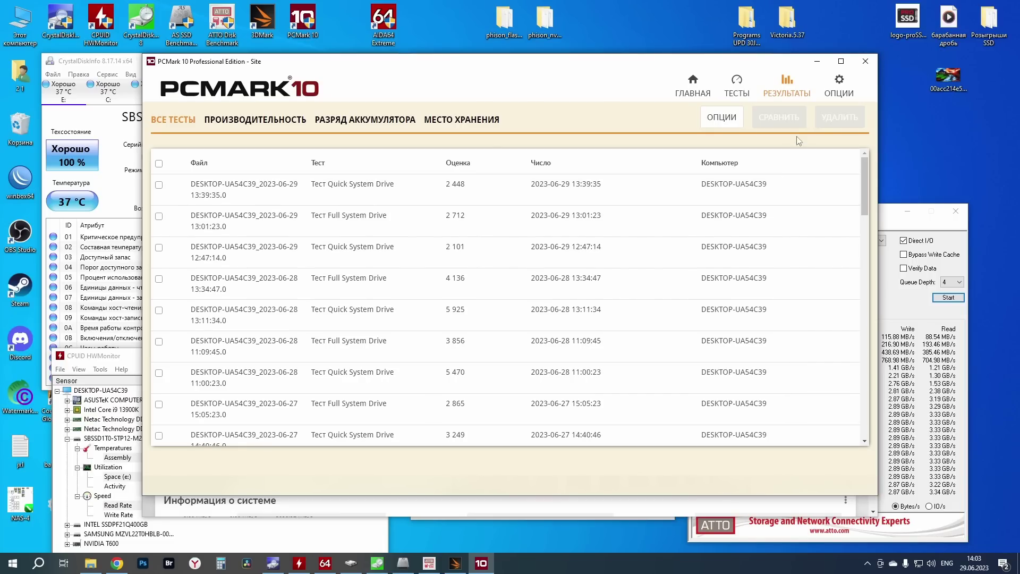
click(816, 62)
click(817, 62)
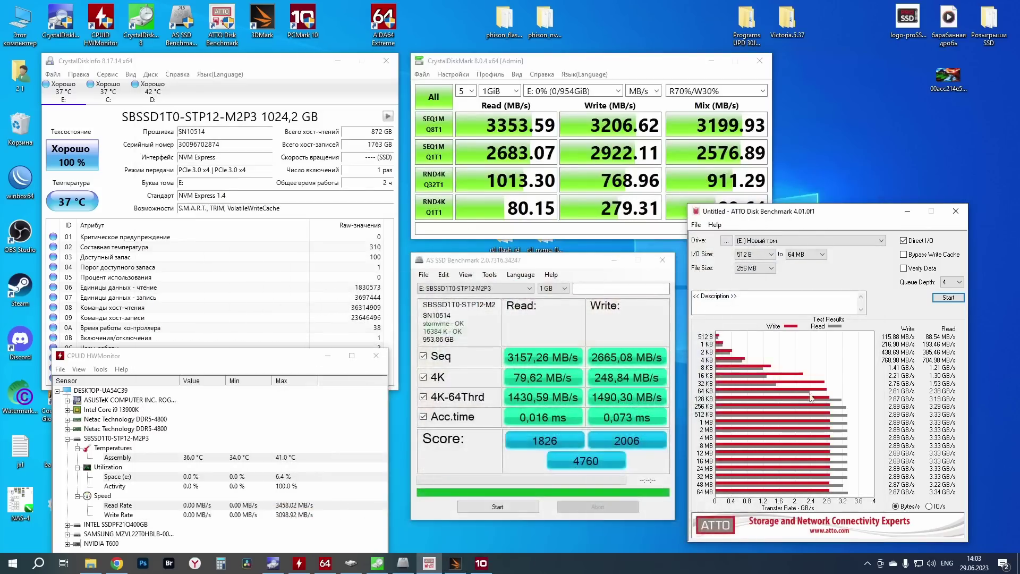
Switch the ATTO, AS SSD and CrystalDiskMark results to IOPS and minimize all three benchmark windows.
click(928, 506)
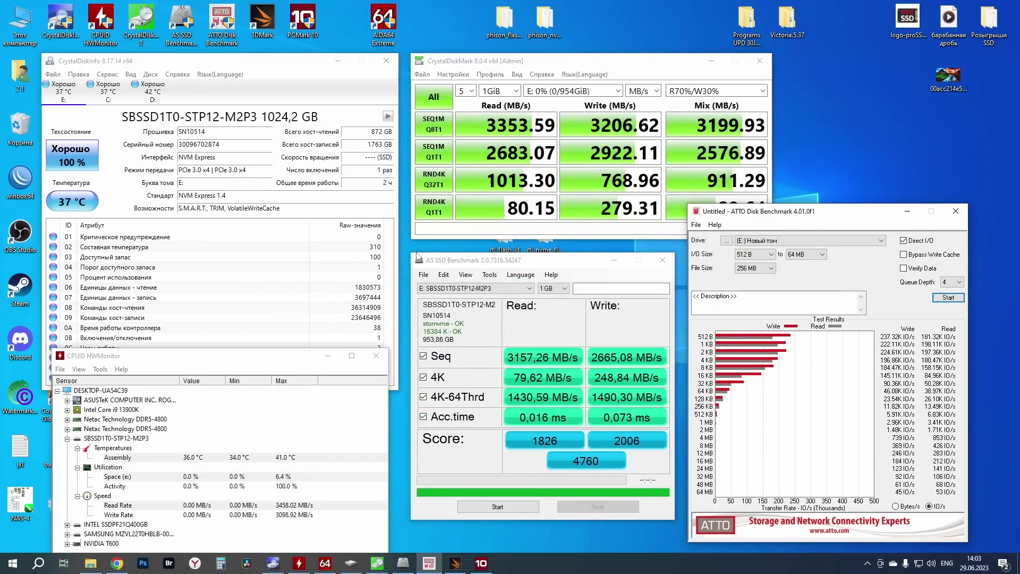
click(466, 275)
click(479, 300)
click(643, 91)
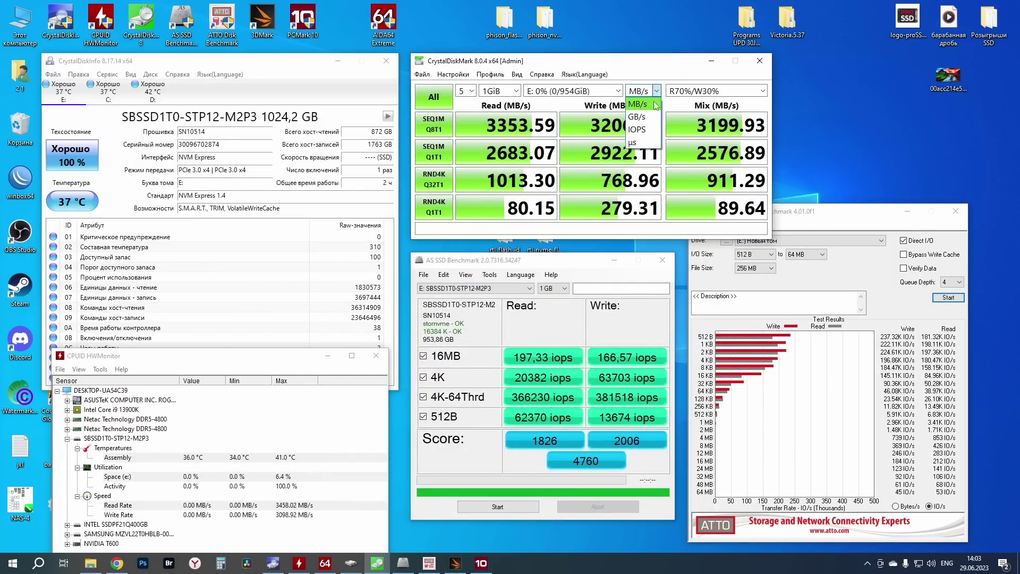
click(643, 130)
click(713, 61)
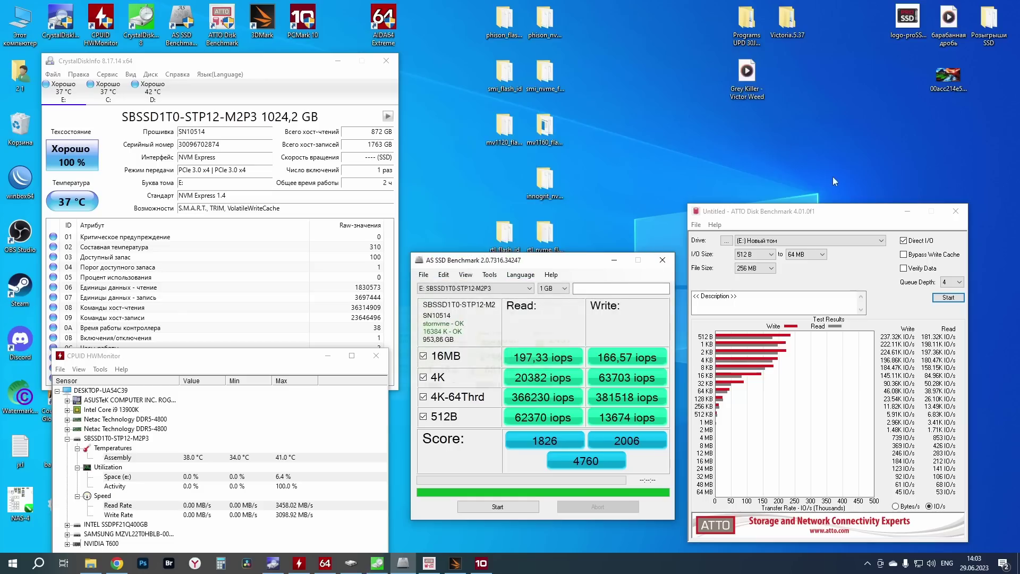
click(908, 211)
click(614, 260)
Copy the RENDER-100 folder from drive D: to the empty drive E: and move the copy progress window to the free area.
double_click(19, 24)
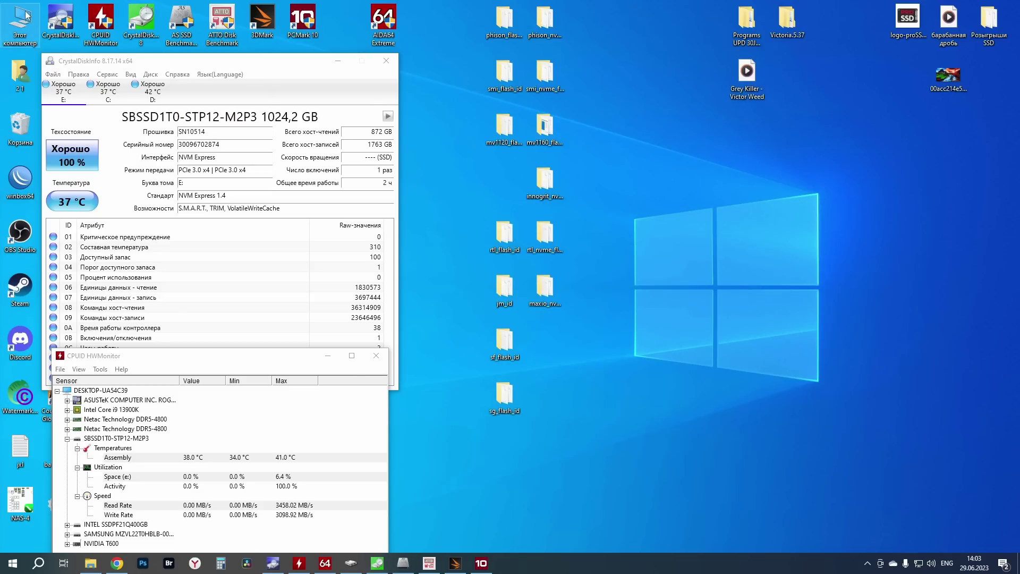
drag(444, 11, 852, 230)
double_click(692, 418)
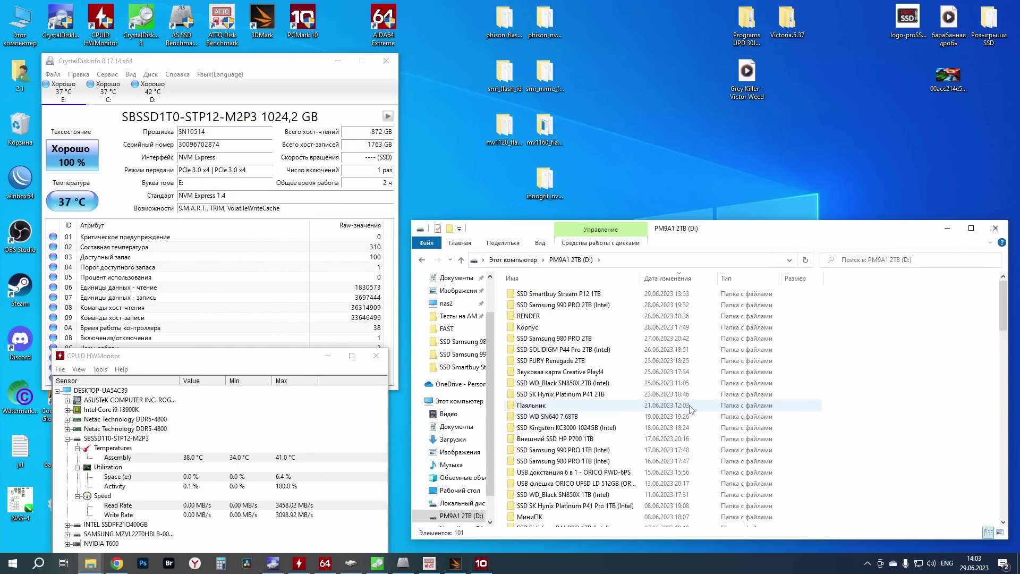
click(556, 525)
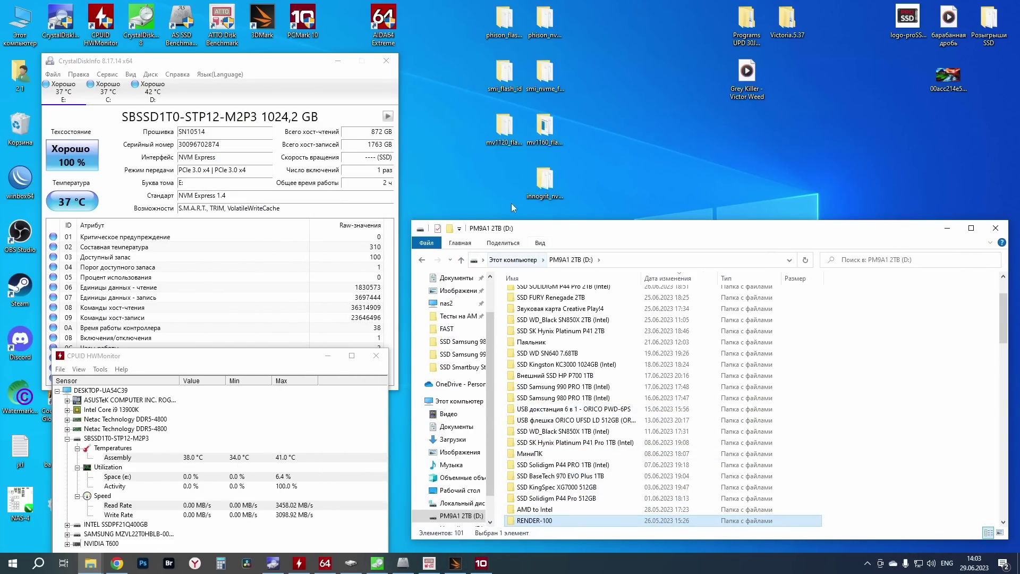
click(537, 260)
double_click(700, 404)
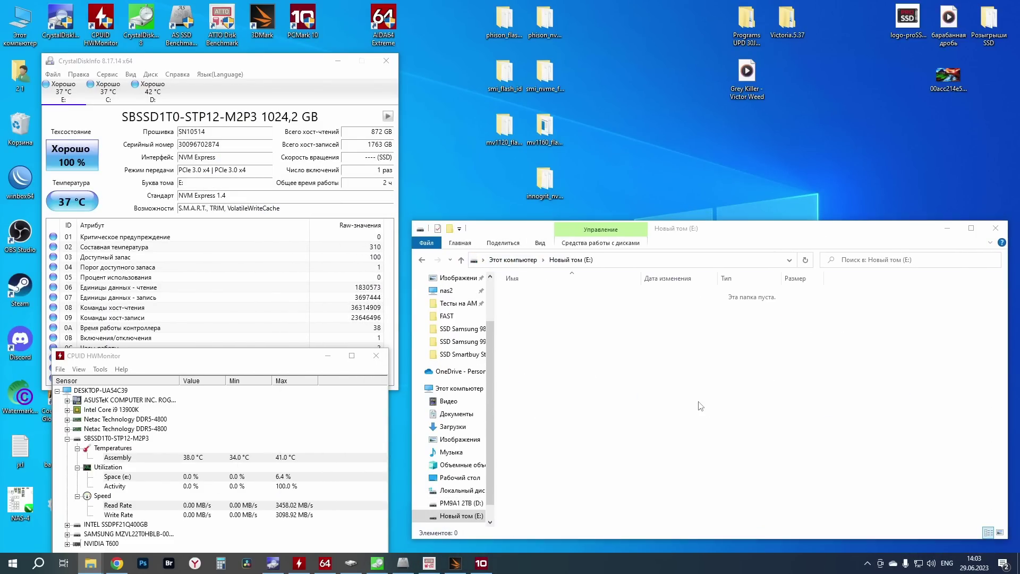
key(ctrl+v)
drag(254, 146, 864, 384)
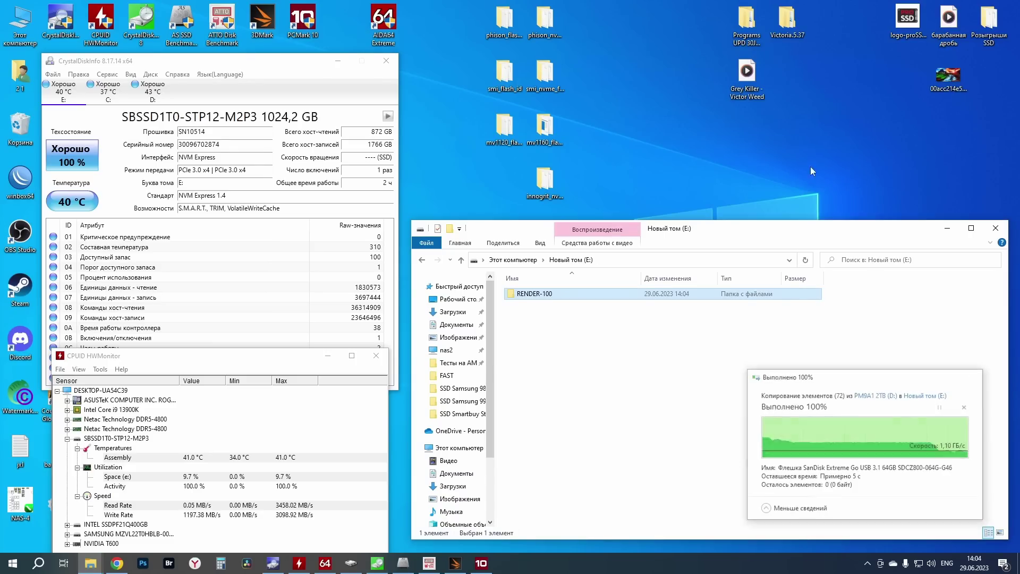
Rename the copied RENDER-100 folder on drive E: as 1, paste RENDER-100 again, and move its progress window aside.
click(537, 294)
text(1)
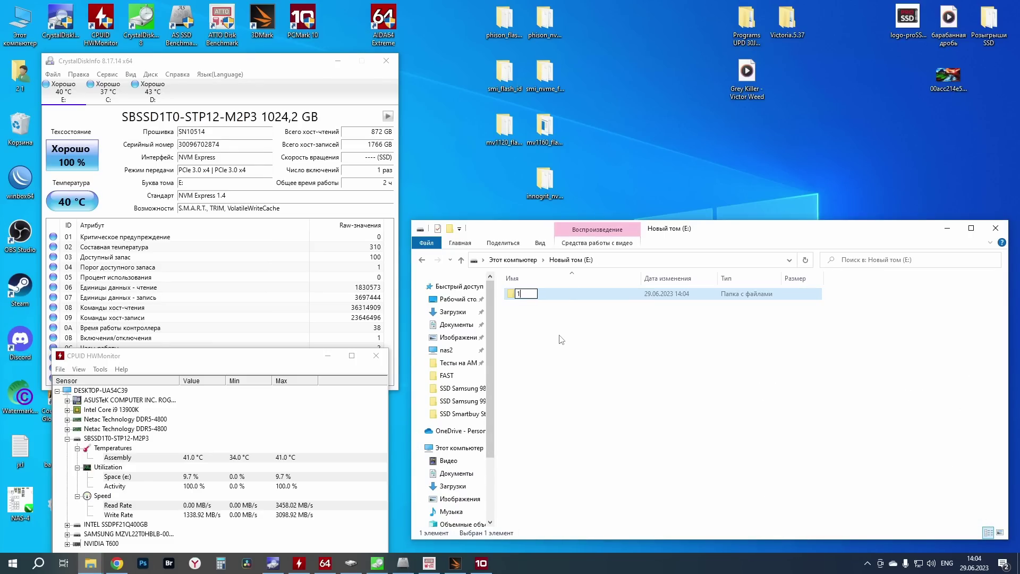
click(570, 343)
key(ctrl+v)
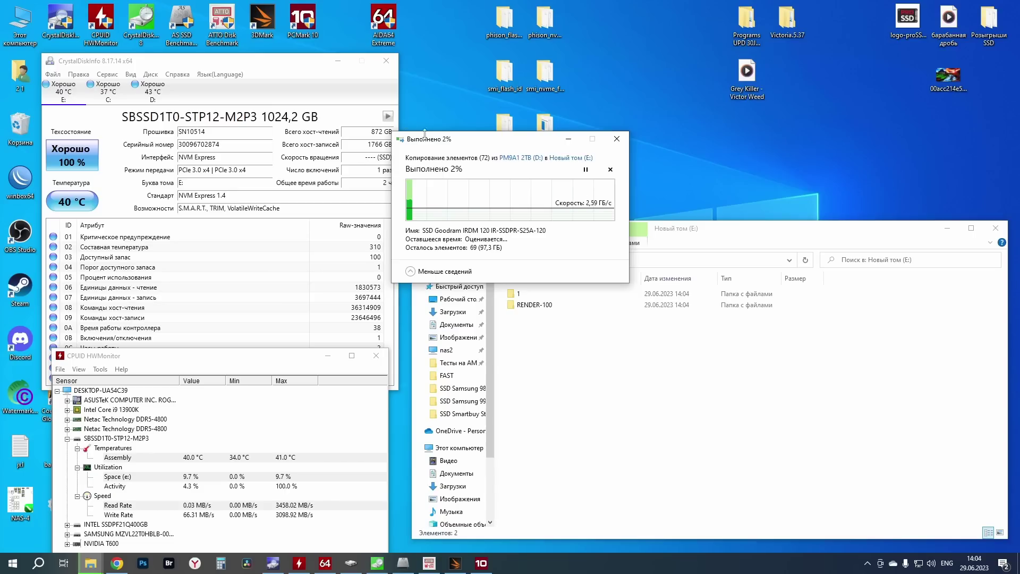
drag(836, 385, 833, 377)
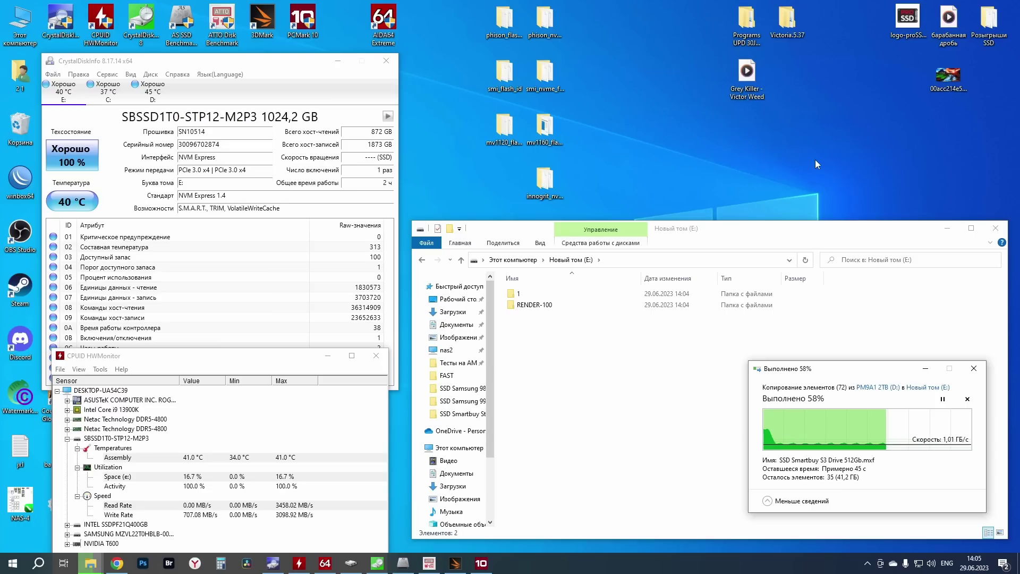
Examine the AIDA64 Linear Write graph alongside the running folder copy and minimize the benchmark window.
click(351, 563)
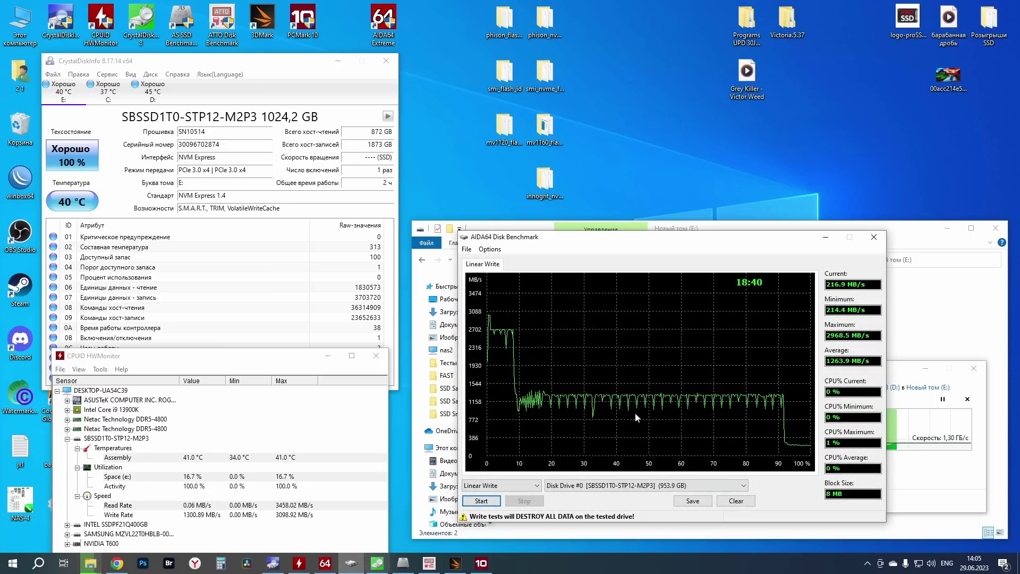
drag(754, 234, 586, 234)
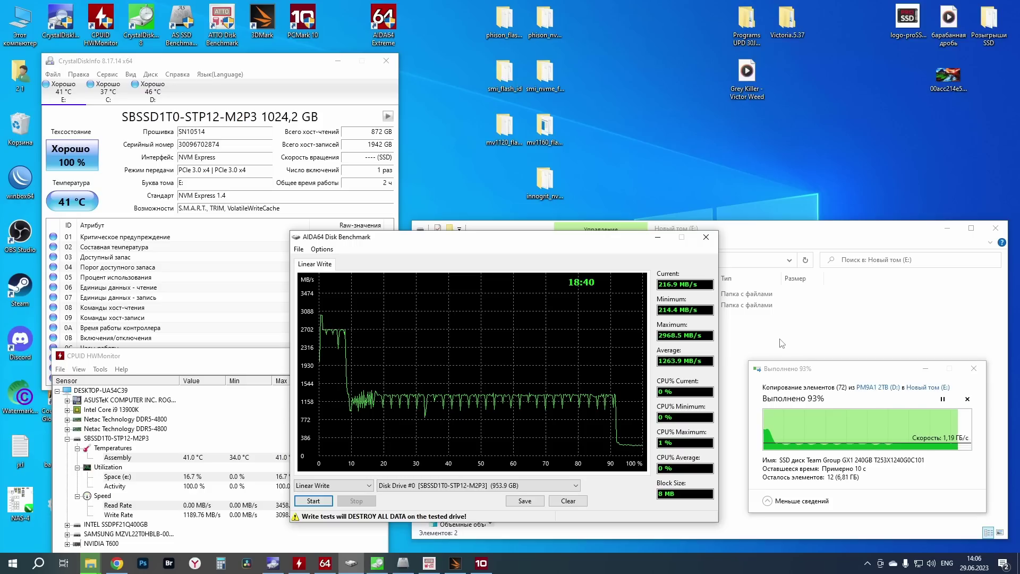
click(659, 238)
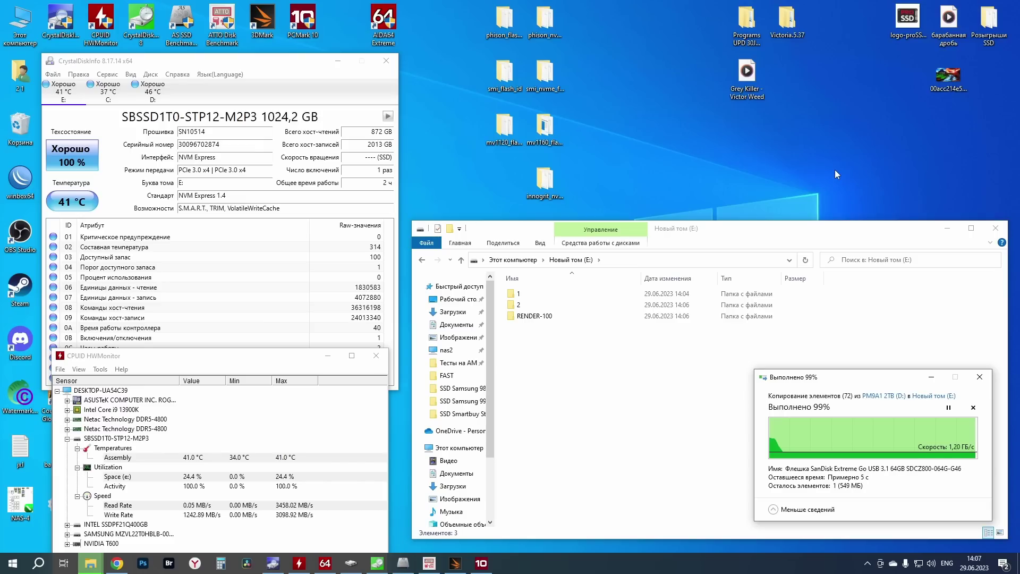
Rename the newly copied RENDER-100 folder on drive E: as 3.
key(F2)
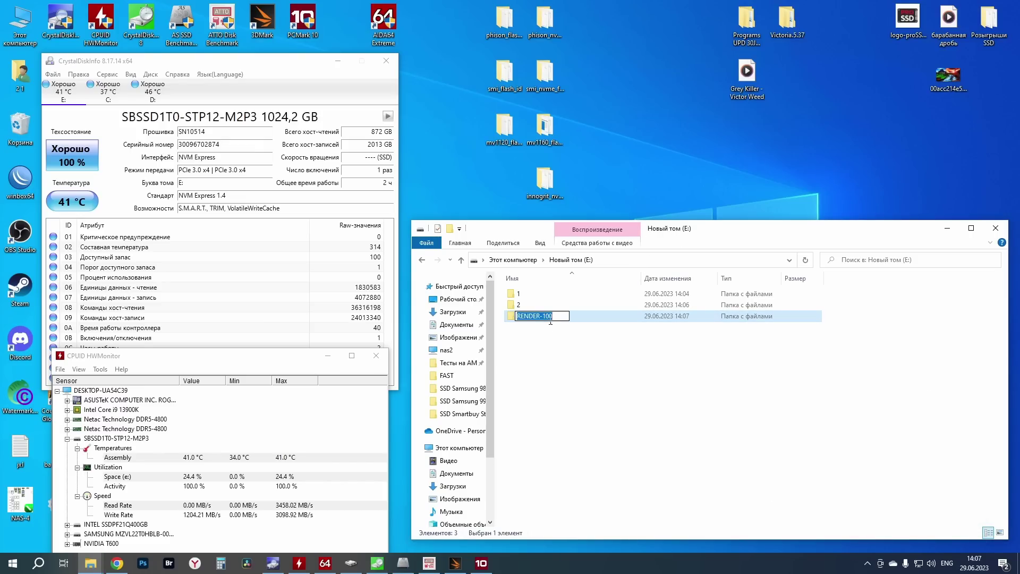
text(3)
click(577, 358)
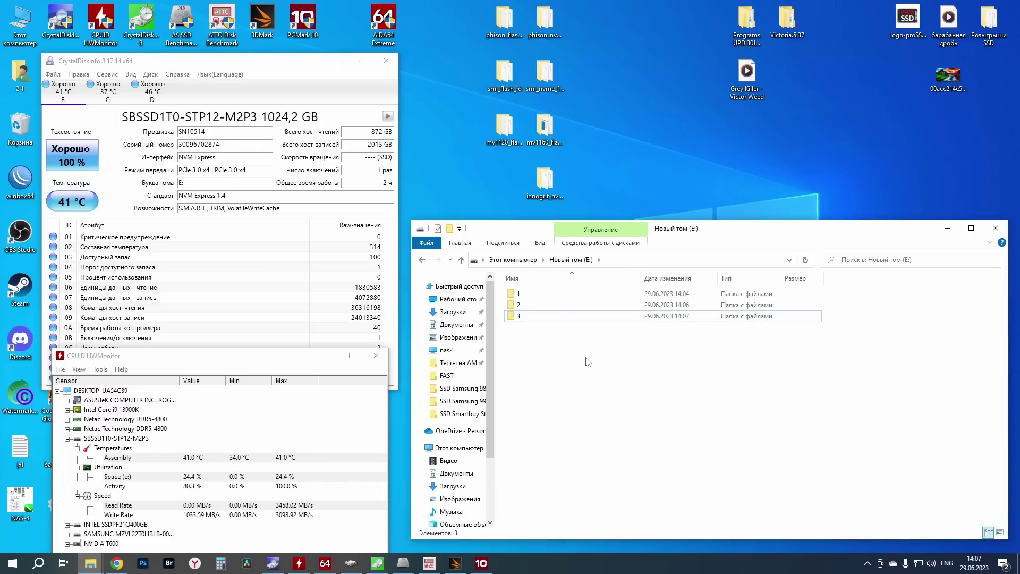